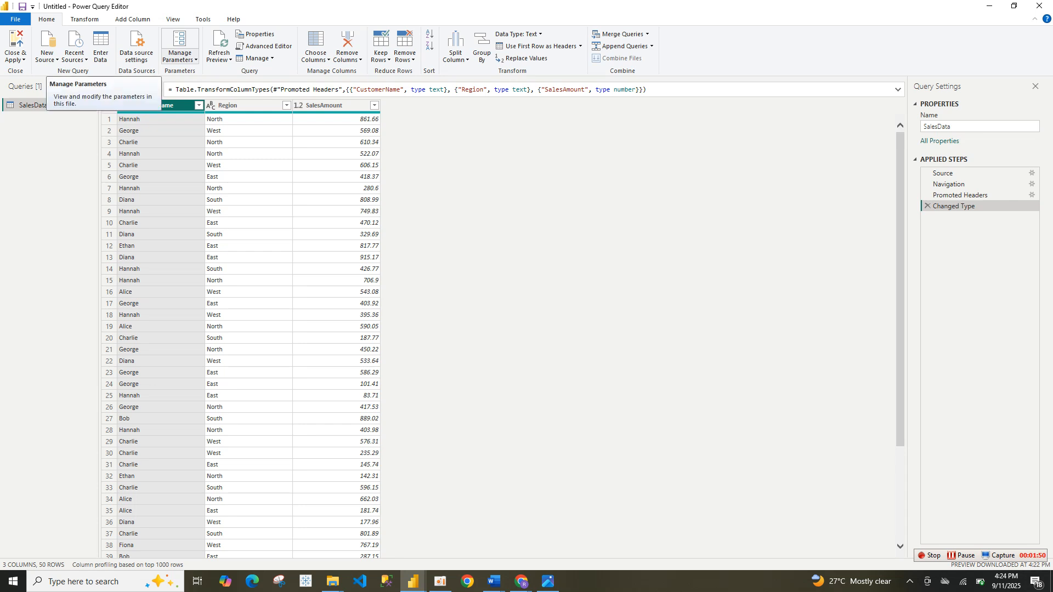
Create a new query parameter named Region
click(180, 56)
click(151, 96)
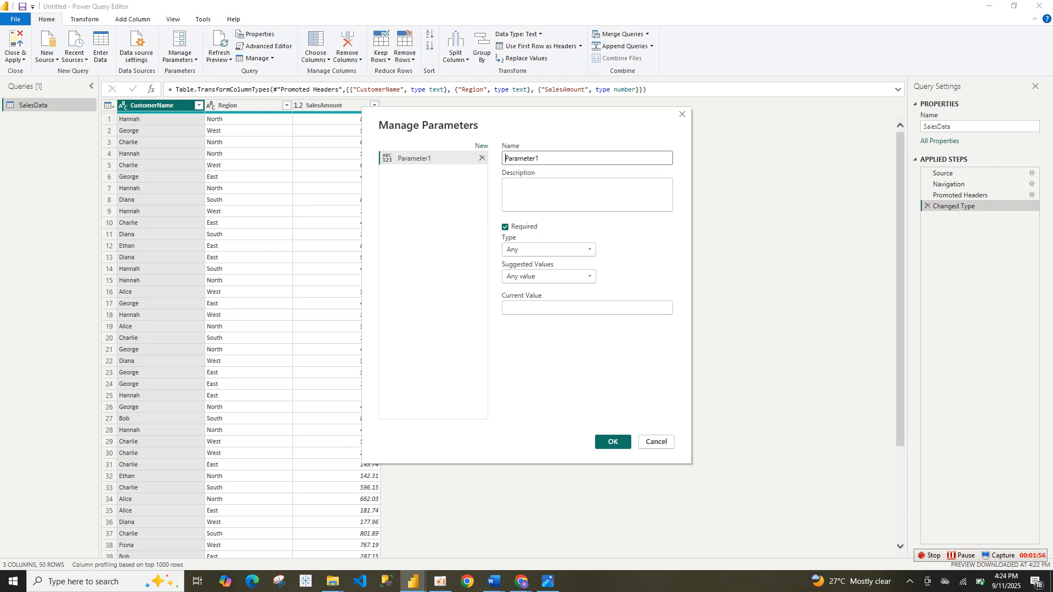
key(ctrl+a)
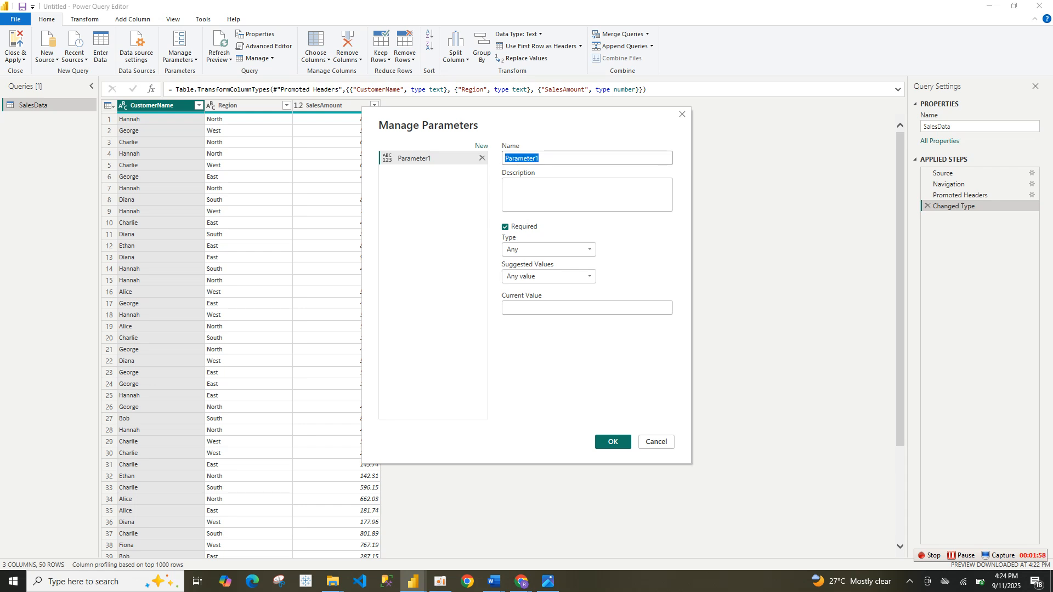
key(BackSpace)
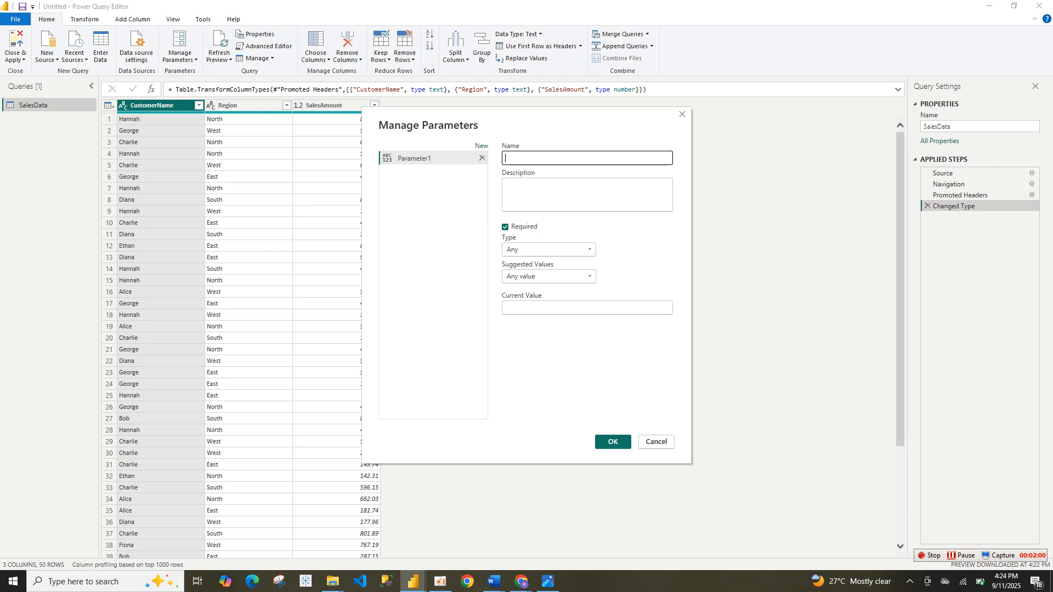
text(Region)
Set the Region parameter's type to Text and its current value to West, and save it
click(570, 195)
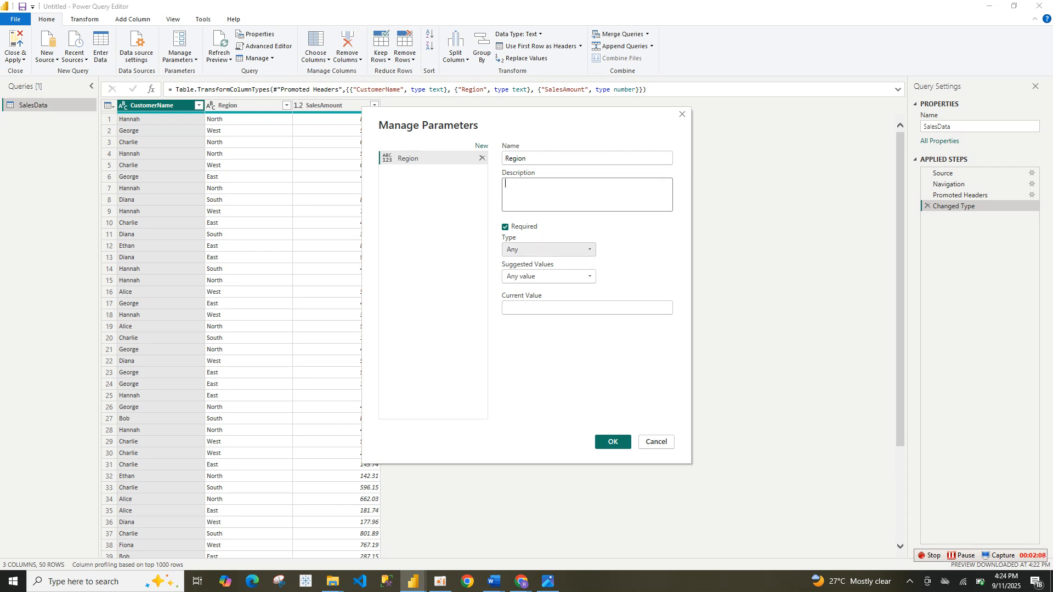
click(548, 249)
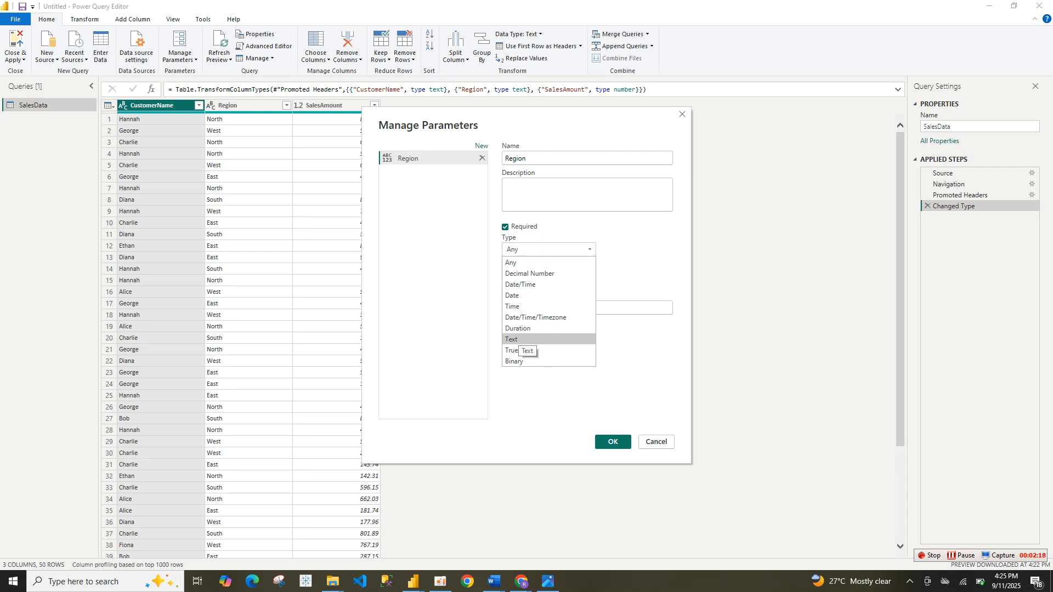
click(518, 339)
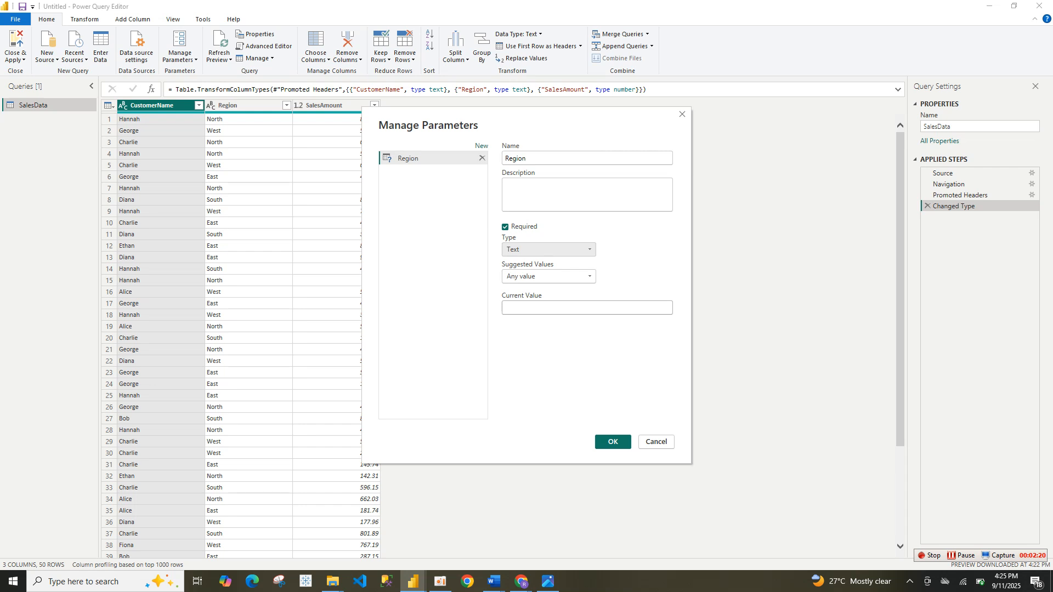
click(537, 308)
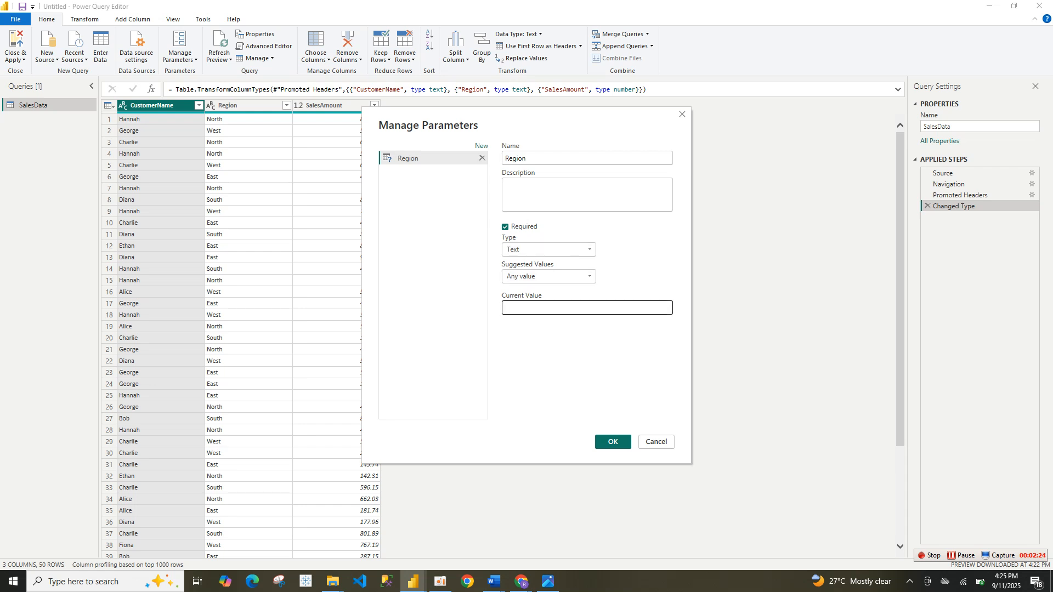
text(West)
key(Return)
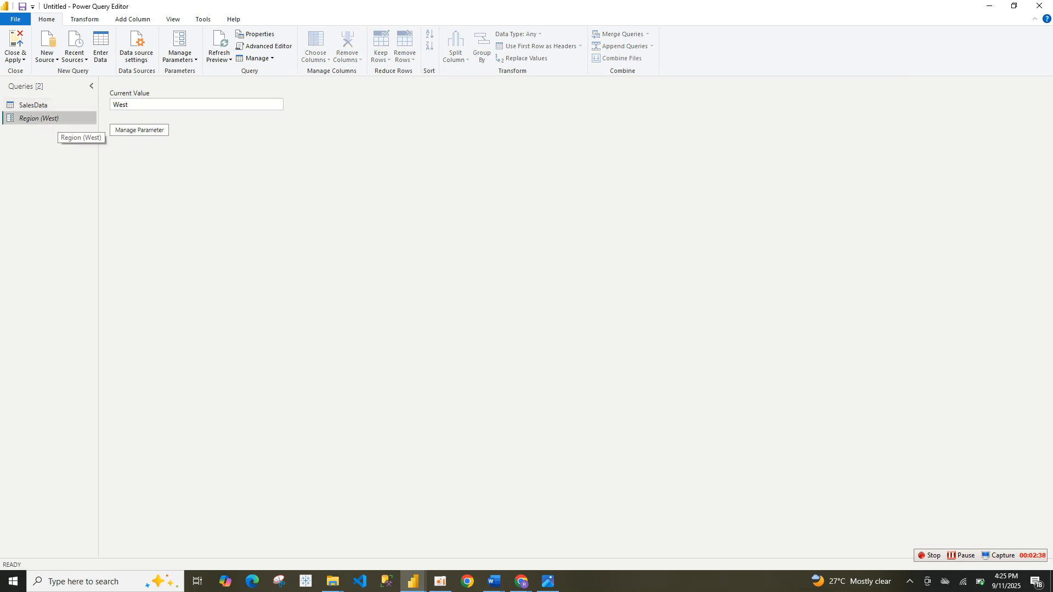
click(47, 106)
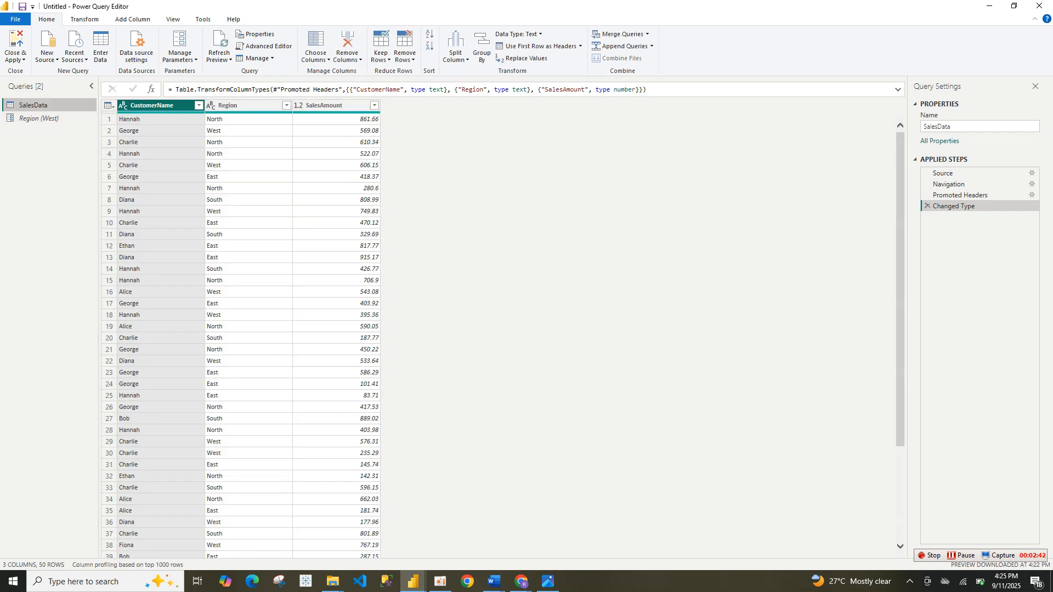
click(286, 105)
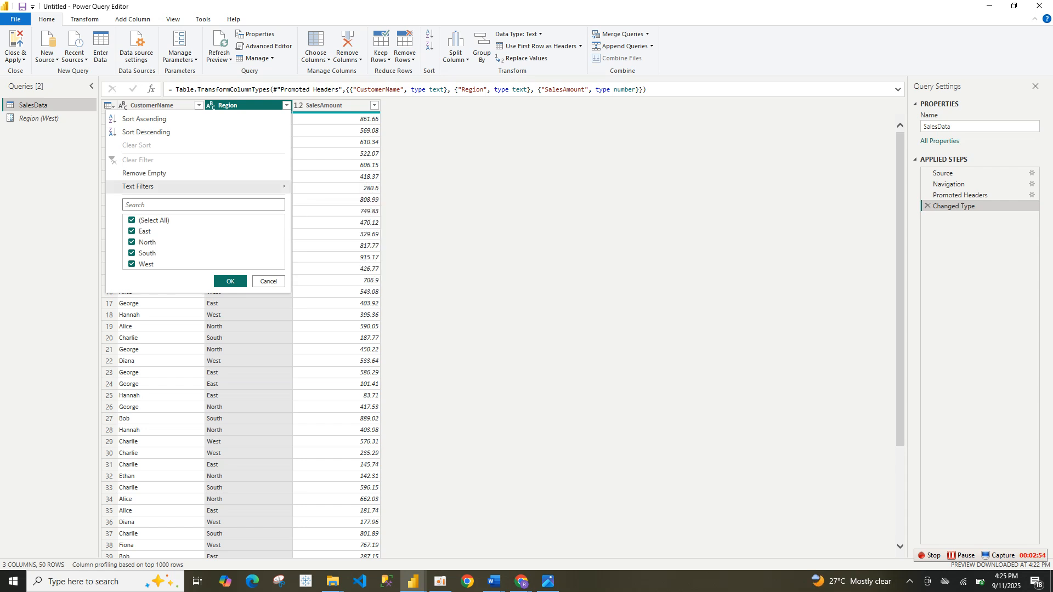
mouse_move(165, 187)
click(319, 190)
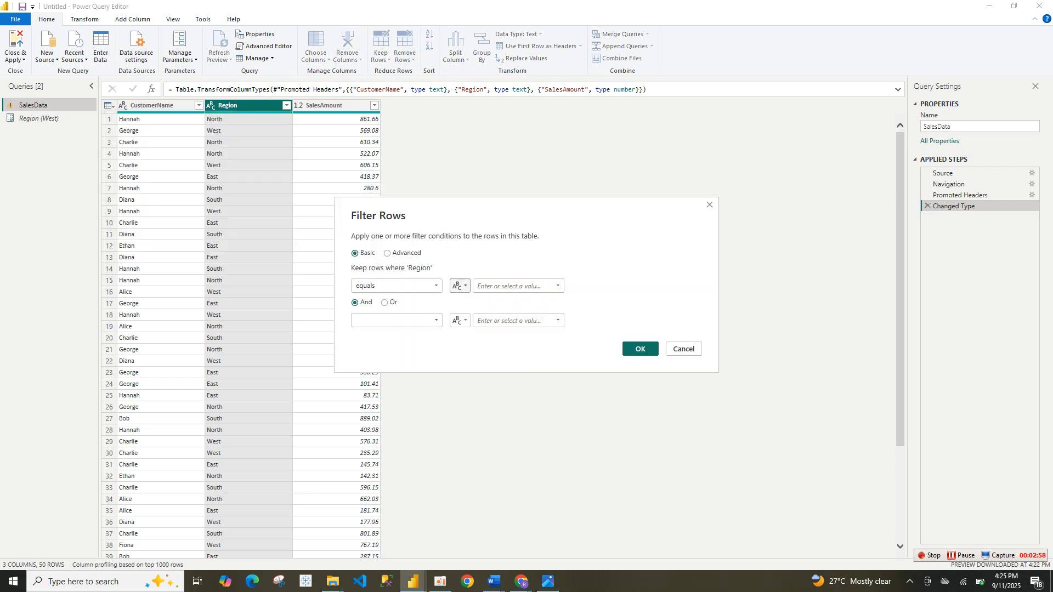
click(459, 286)
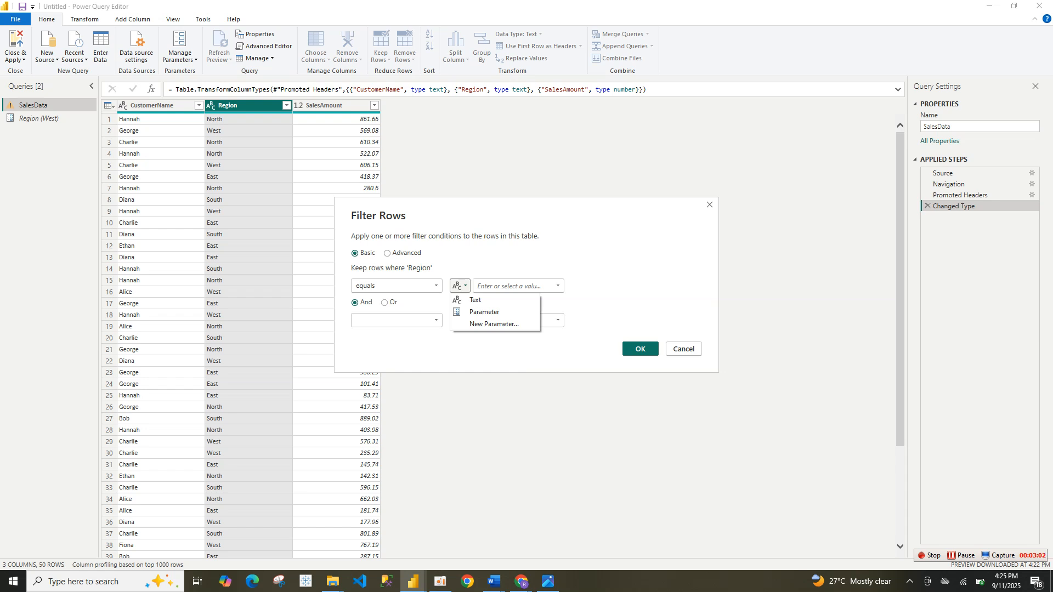
click(683, 348)
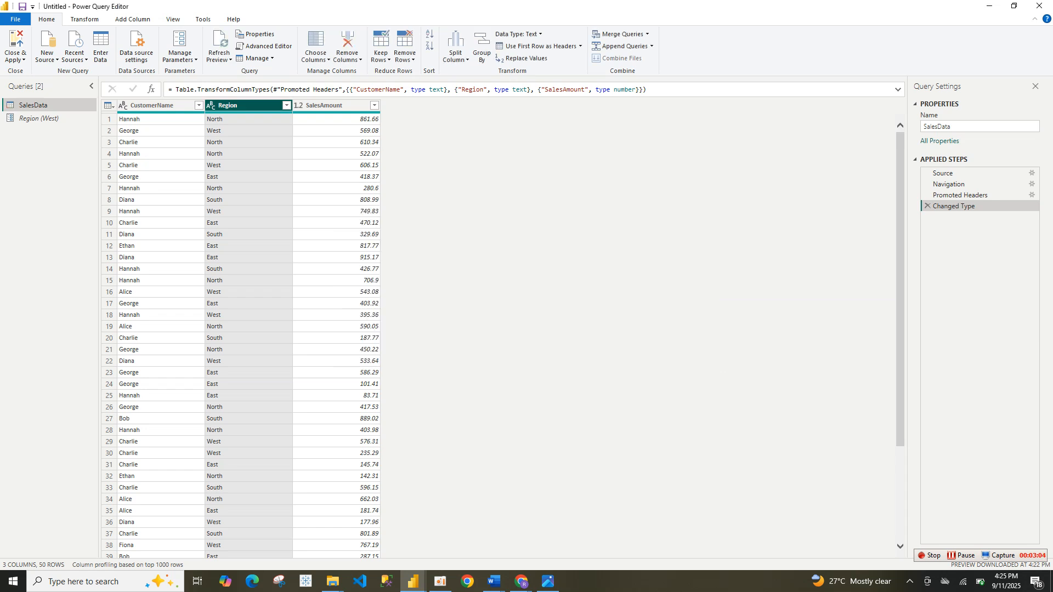
Filter the SalesData Region column to rows that equal the Region parameter
click(286, 105)
mouse_move(164, 187)
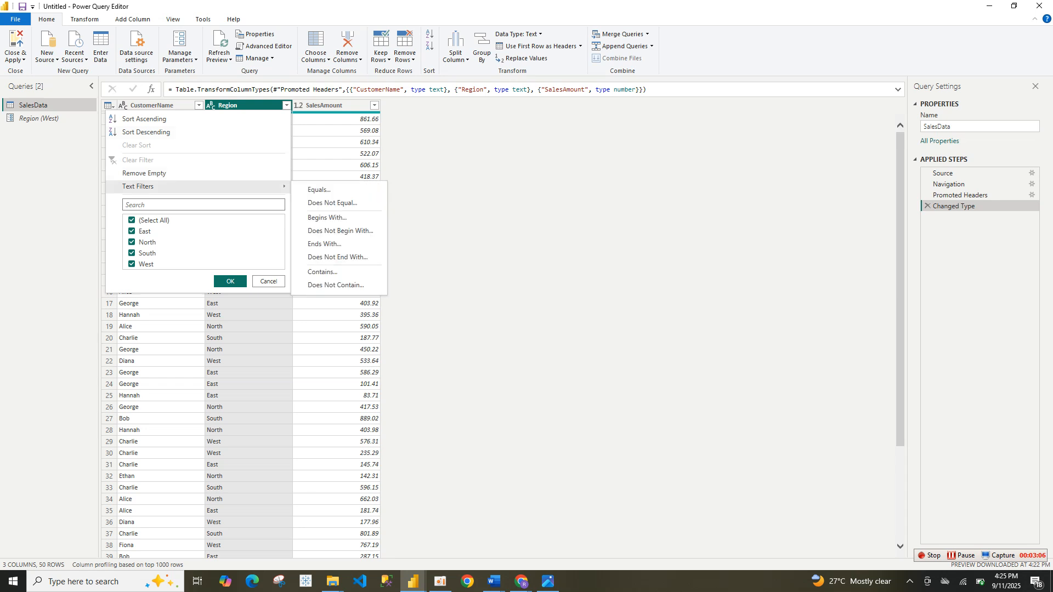
click(287, 105)
click(286, 106)
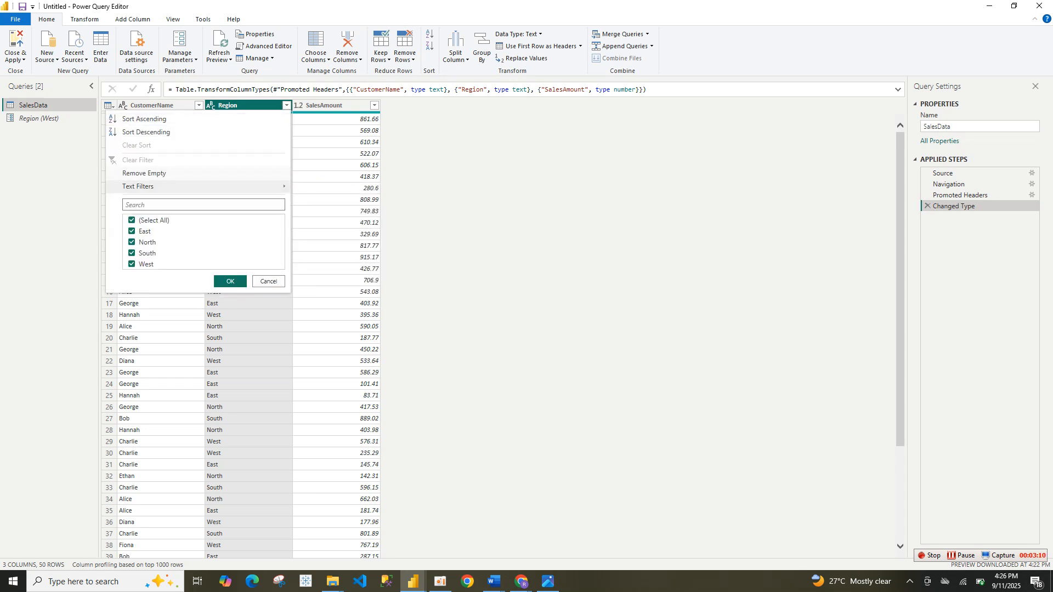
mouse_move(165, 187)
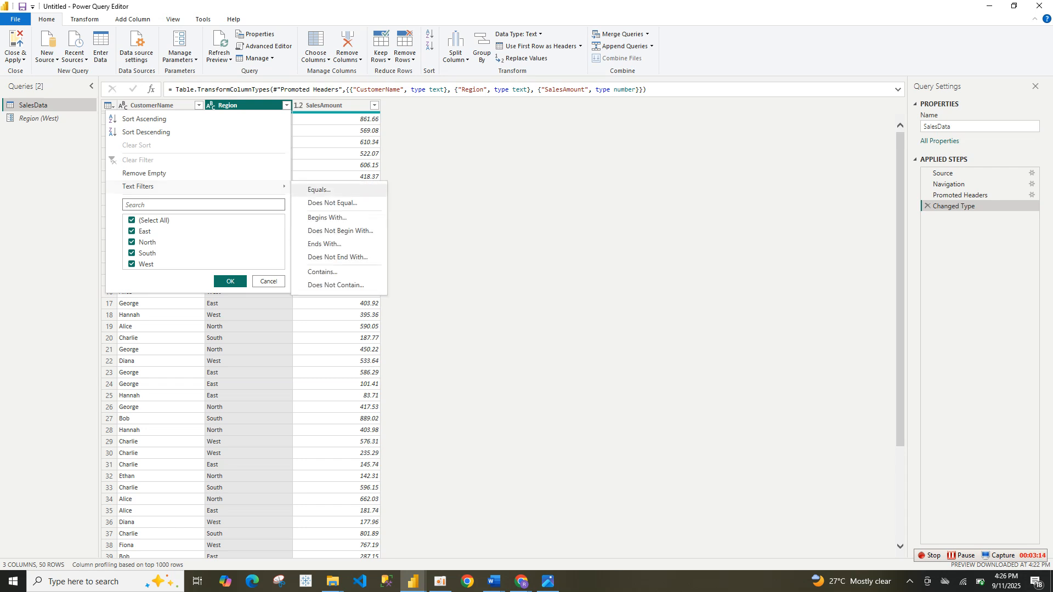
click(319, 189)
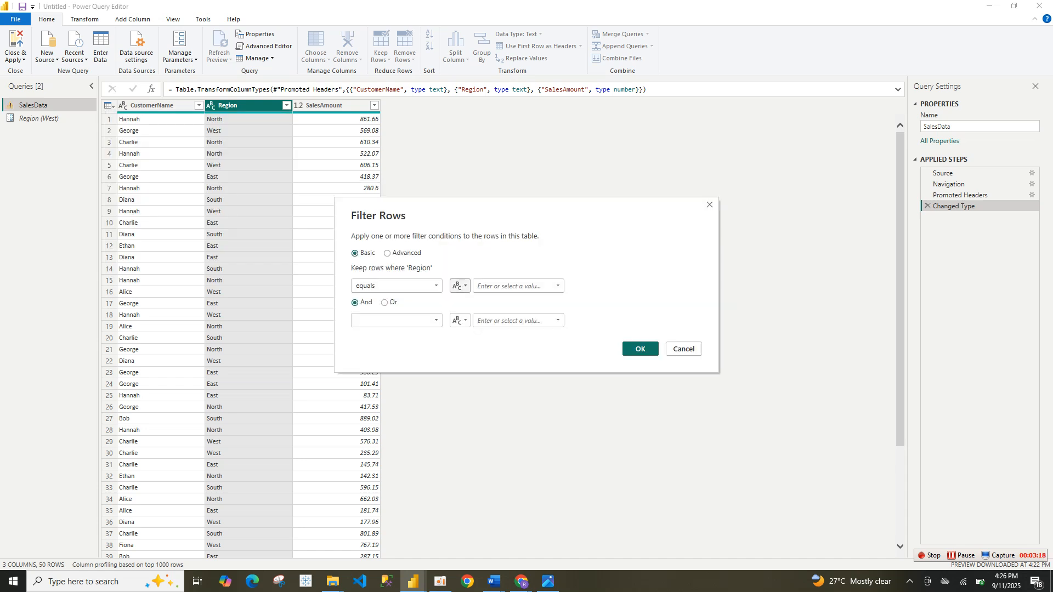
click(460, 285)
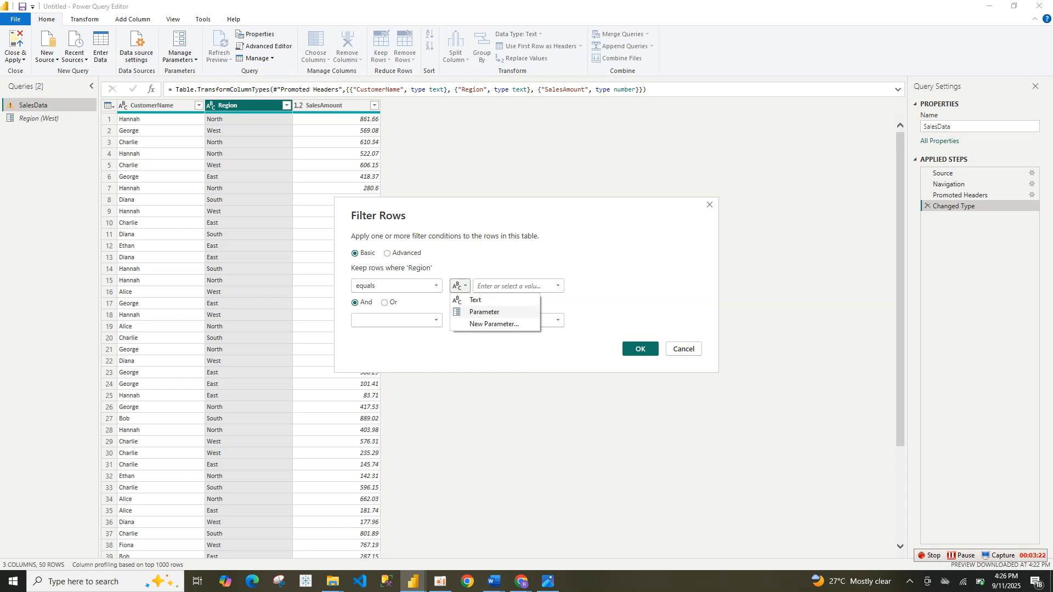
click(484, 312)
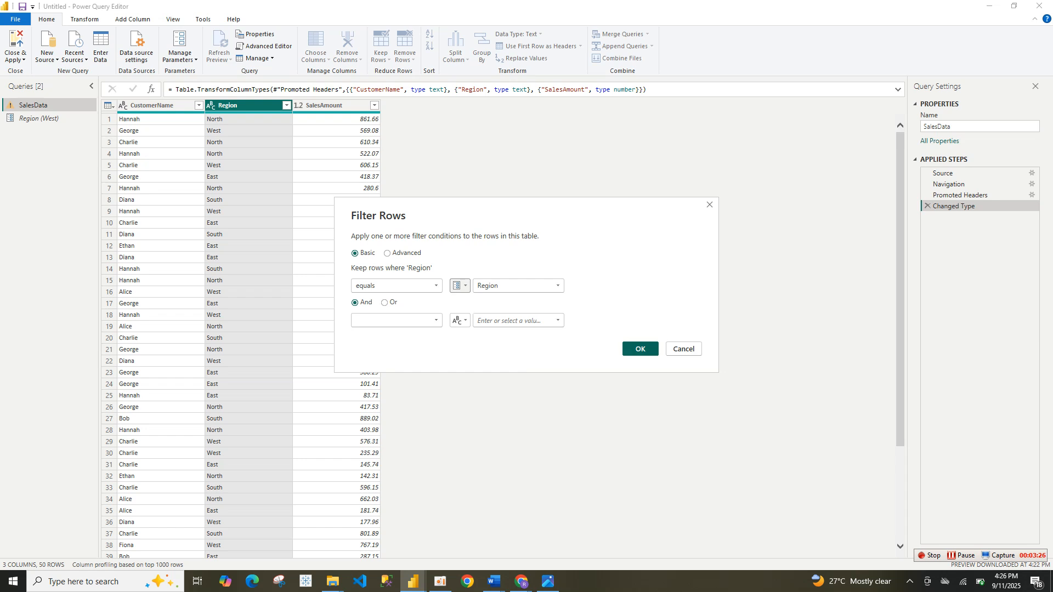
click(640, 349)
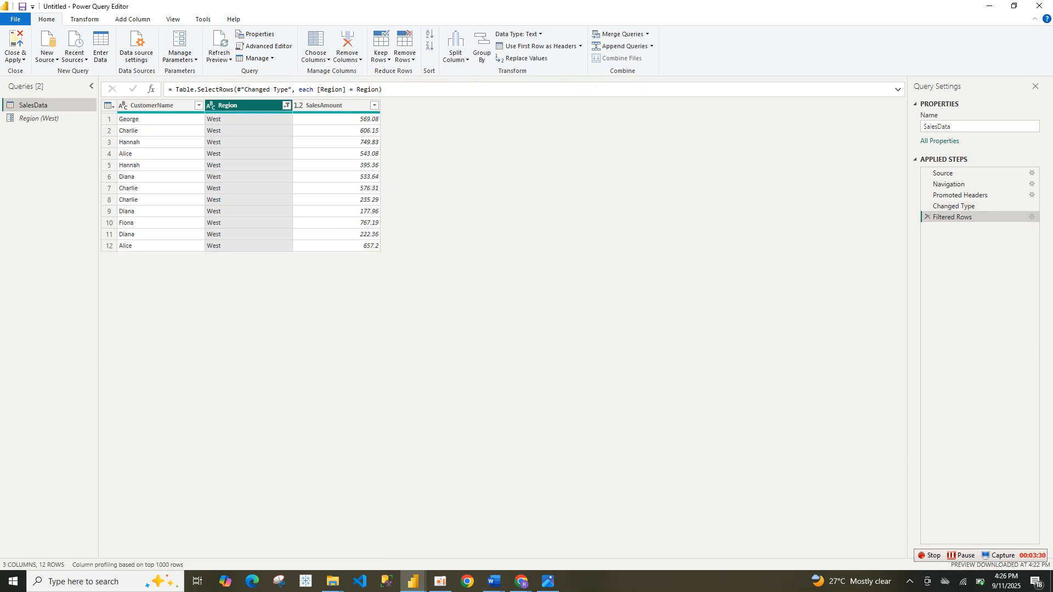
Open the Region parameter's settings and switch its suggested values to a list of values
click(38, 118)
click(139, 130)
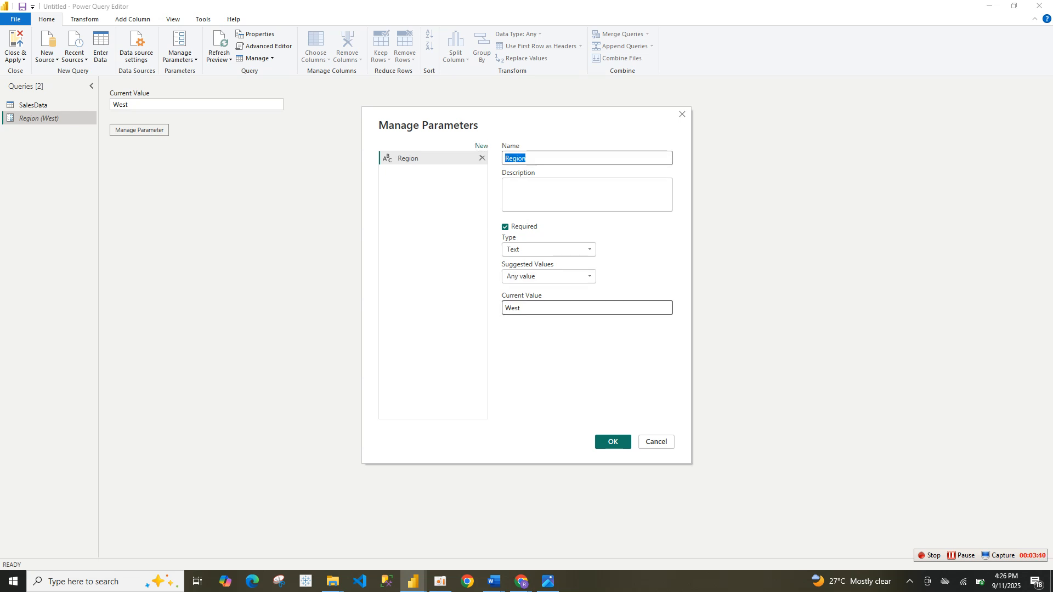
click(548, 277)
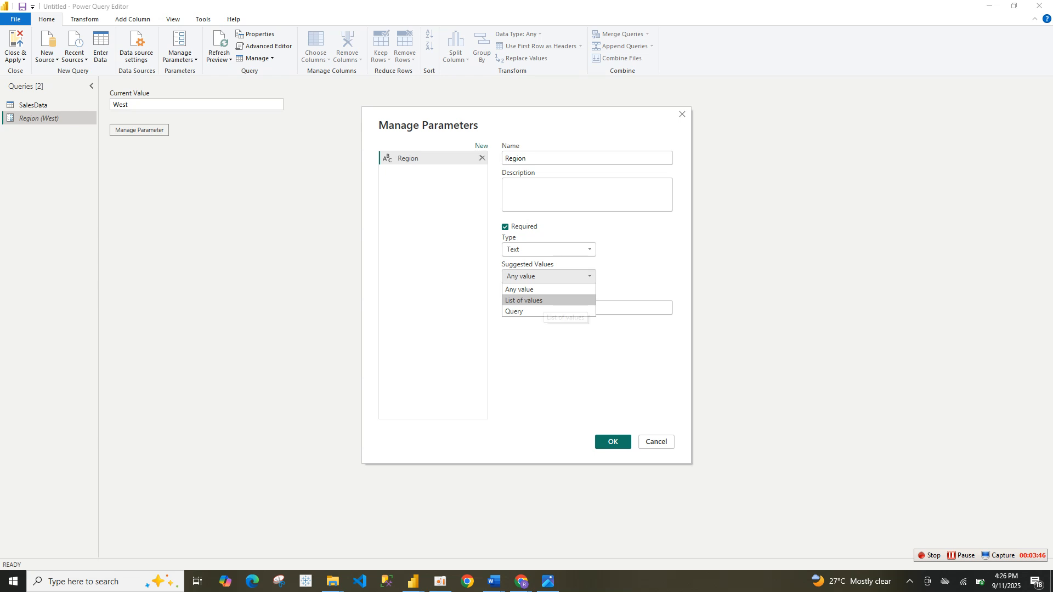
click(543, 300)
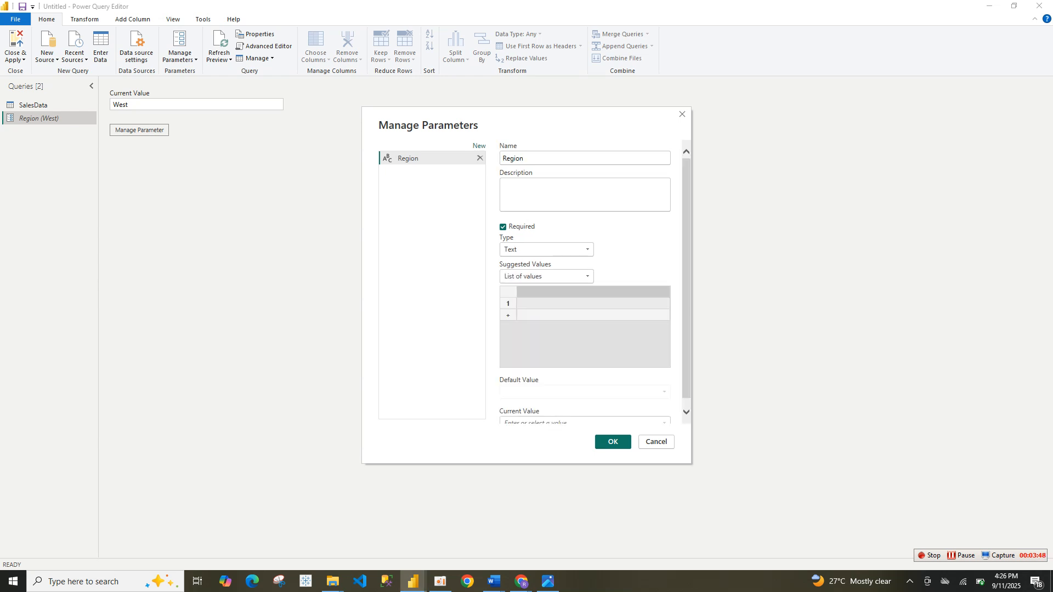
Enter West, East and Nortth as the parameter's suggested values
click(592, 303)
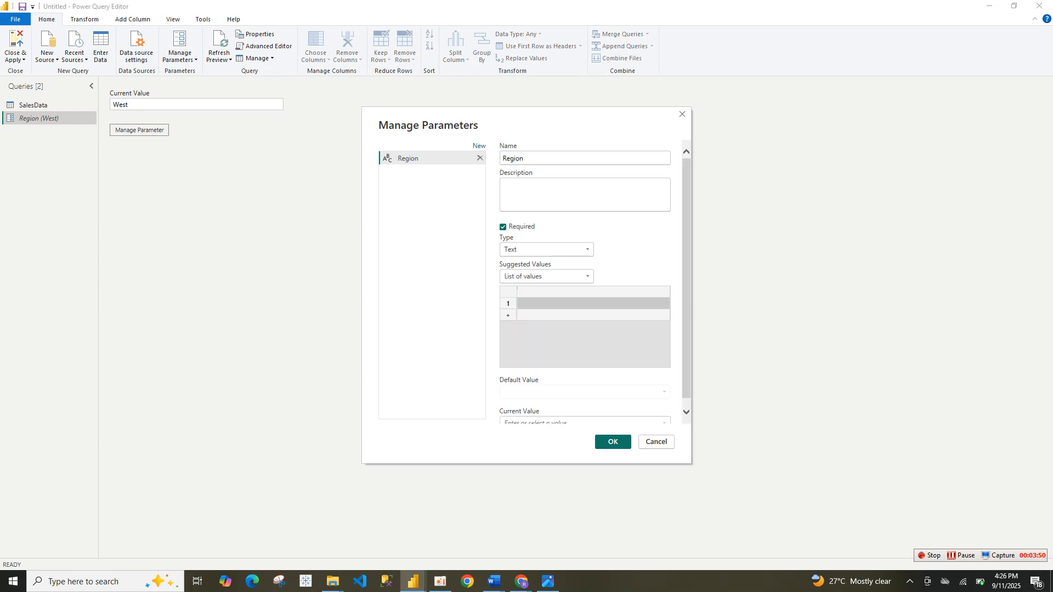
text(West)
key(Return)
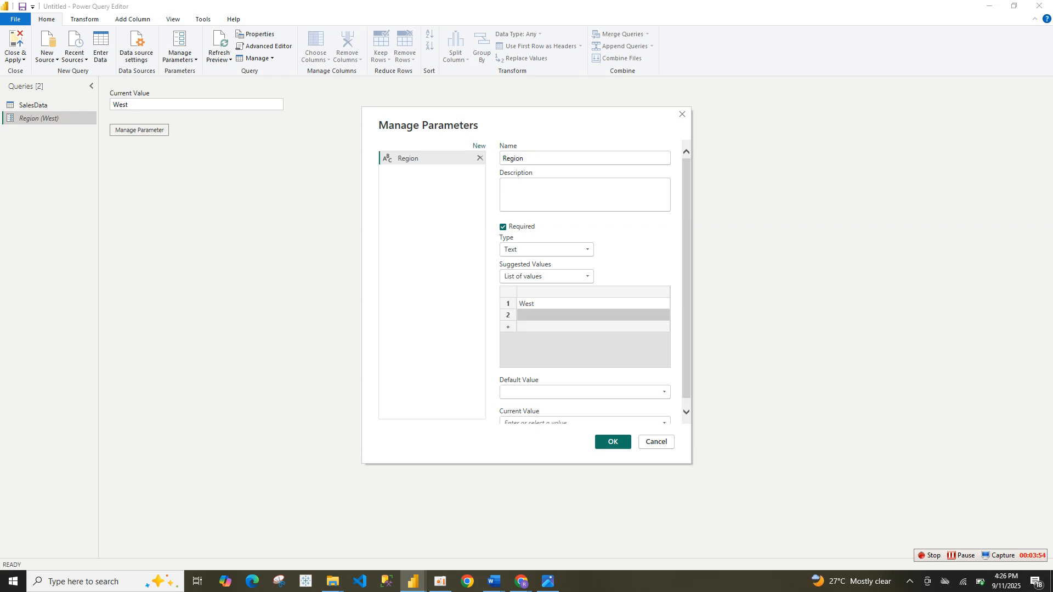
text(East)
key(Return)
text(No)
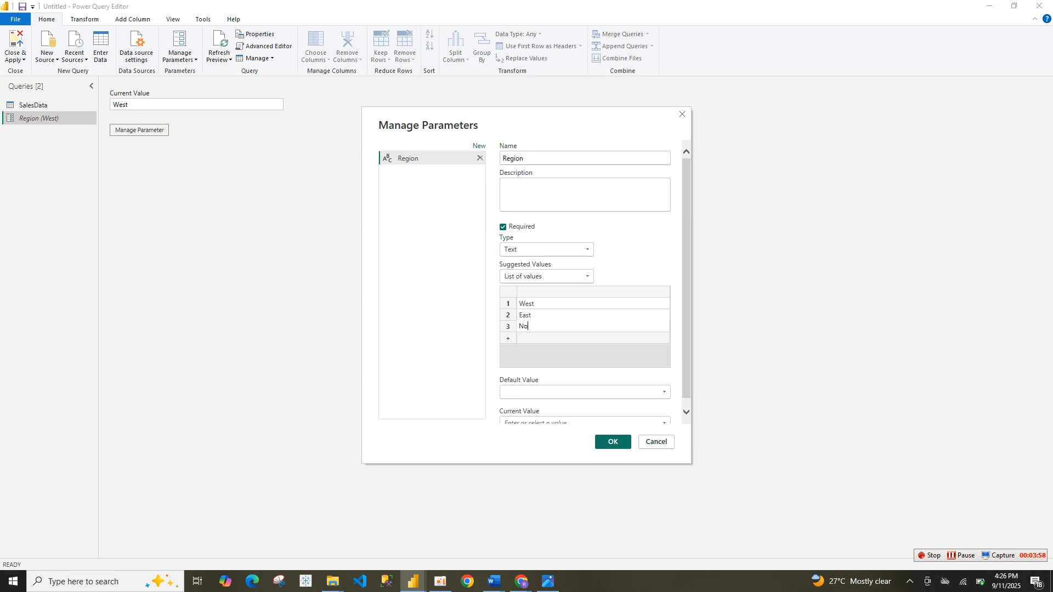
text(rtg)
key(BackSpace)
text(th)
Set the parameter's default value and current value to West and save it
key(Tab)
key(alt+Down)
key(Down)
key(Return)
key(Tab)
text(West)
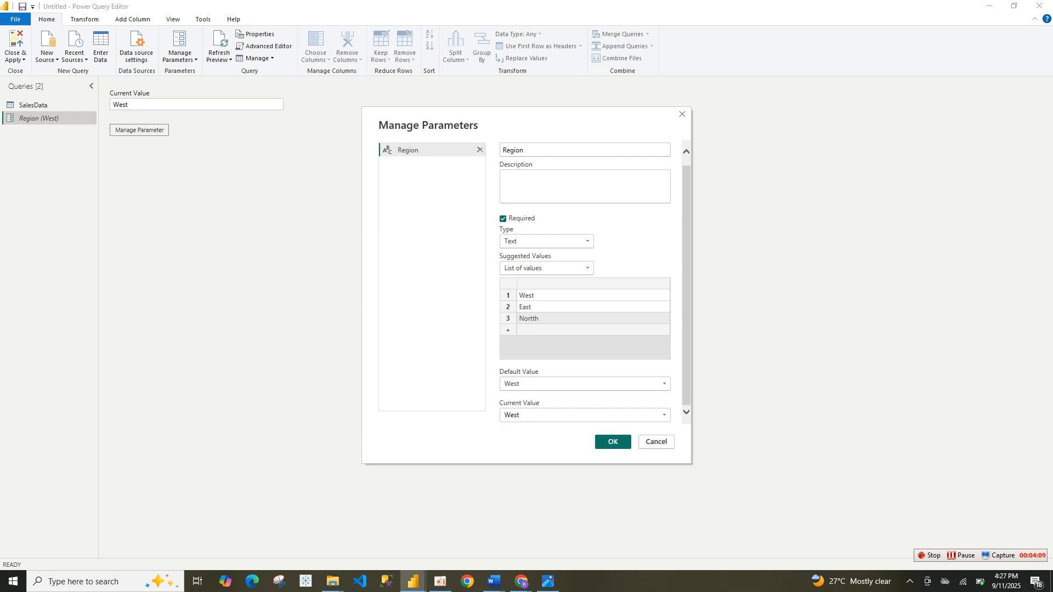
key(Return)
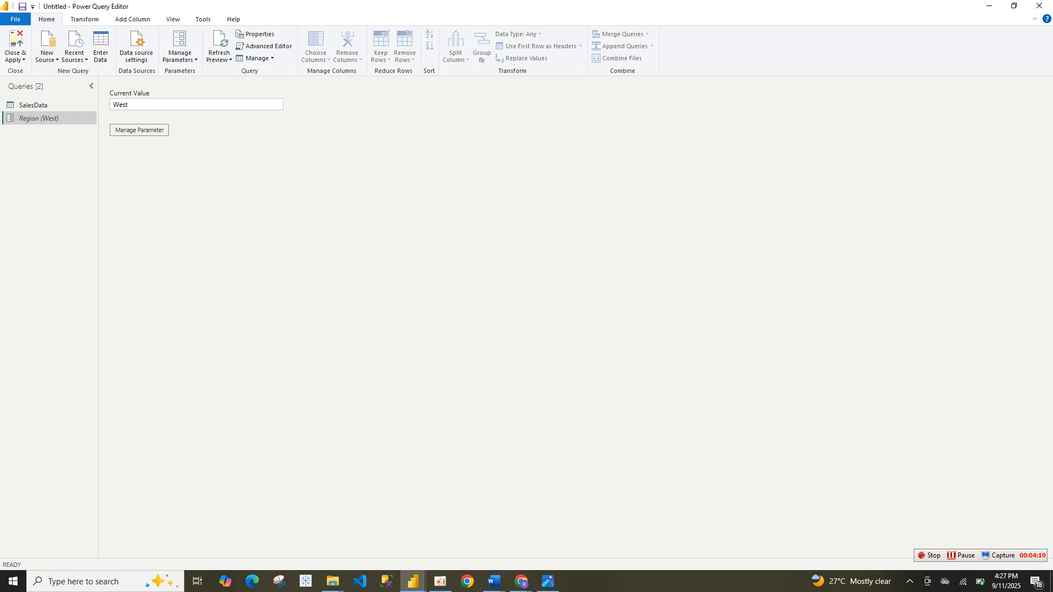
Switch the Region parameter's current value to East
click(33, 105)
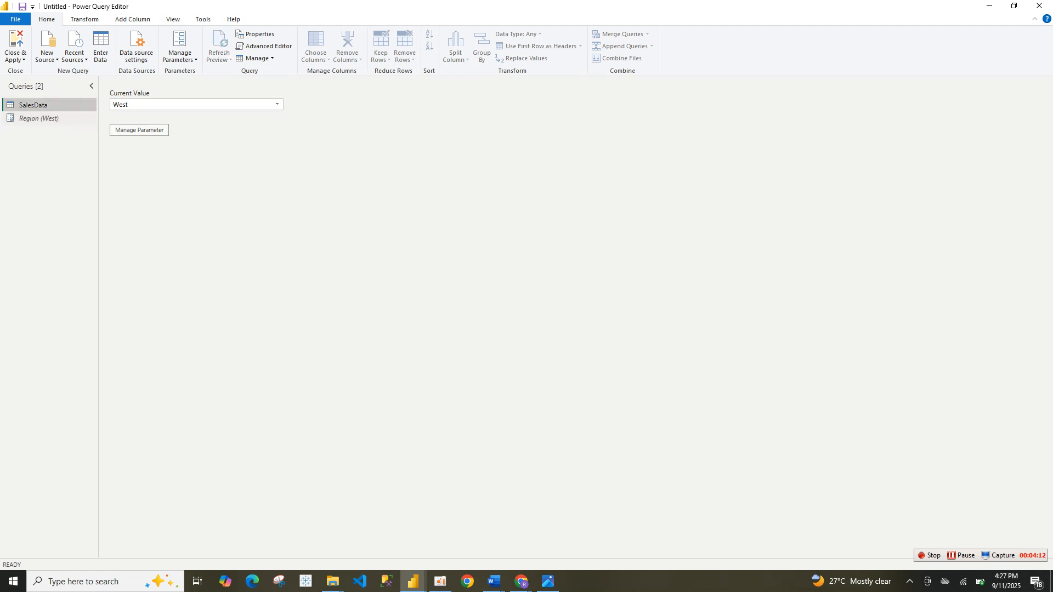
click(38, 118)
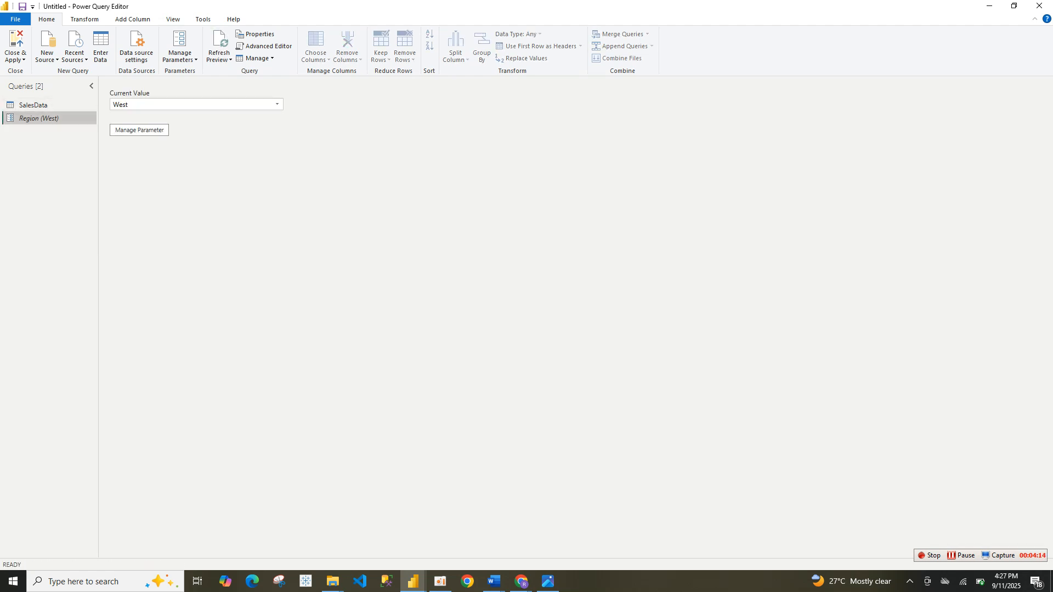
click(277, 104)
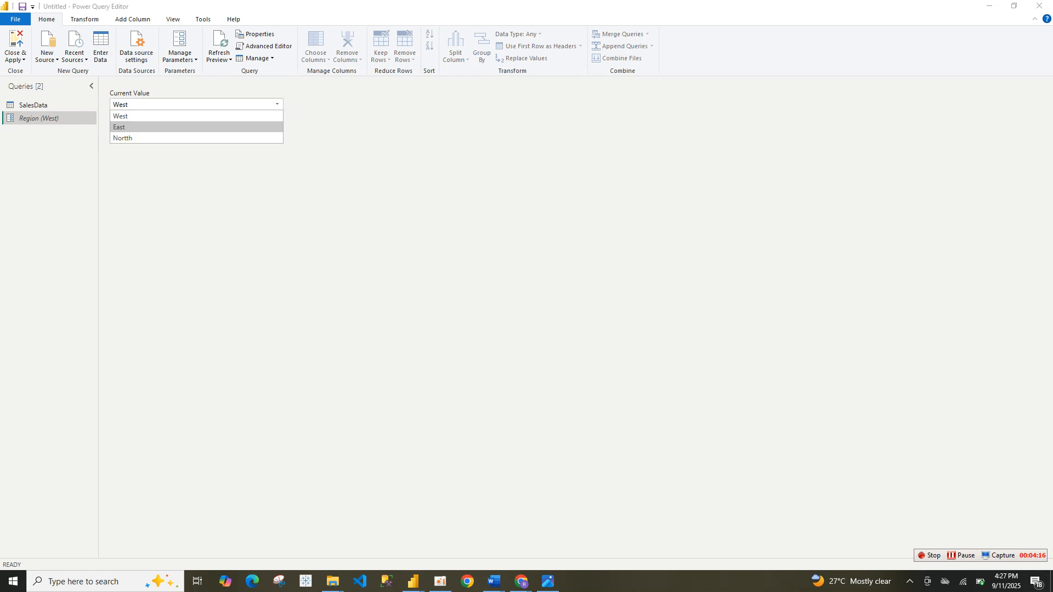
click(119, 128)
Check the filtered SalesData table, then set the Region parameter's current value to Nortth
click(33, 105)
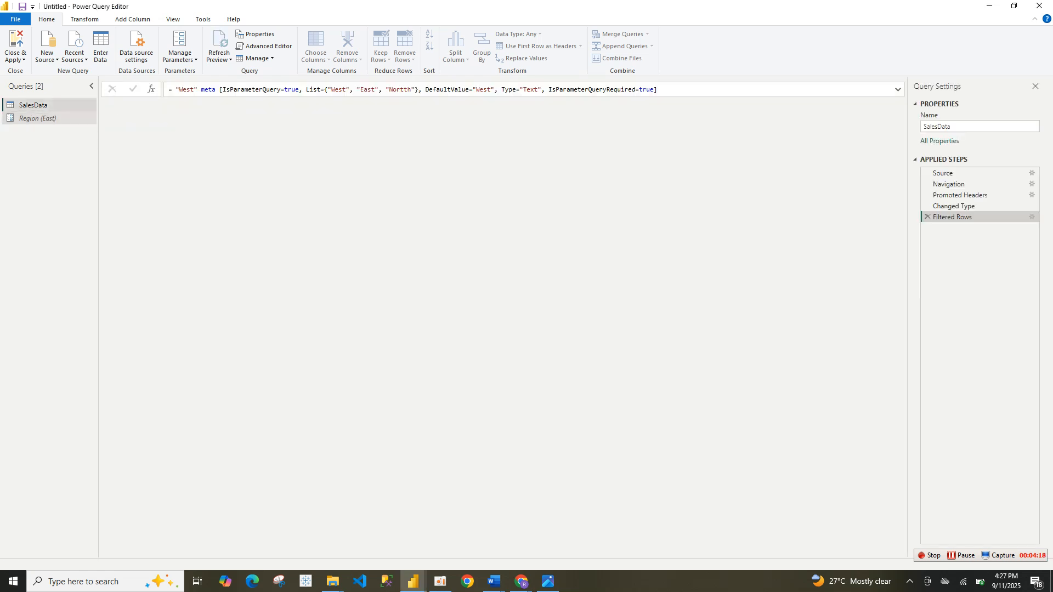
click(39, 119)
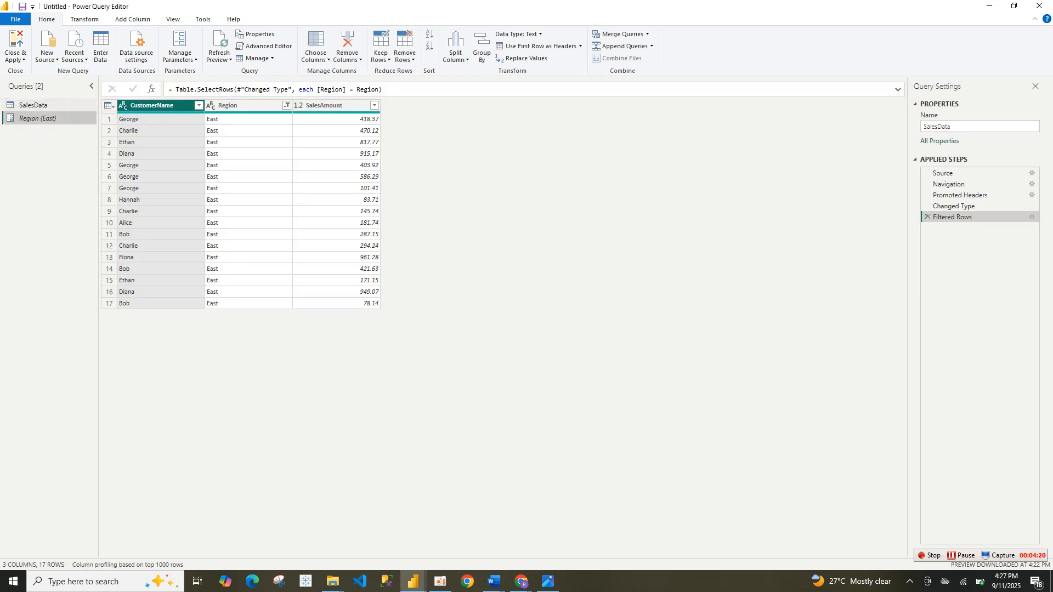
click(278, 105)
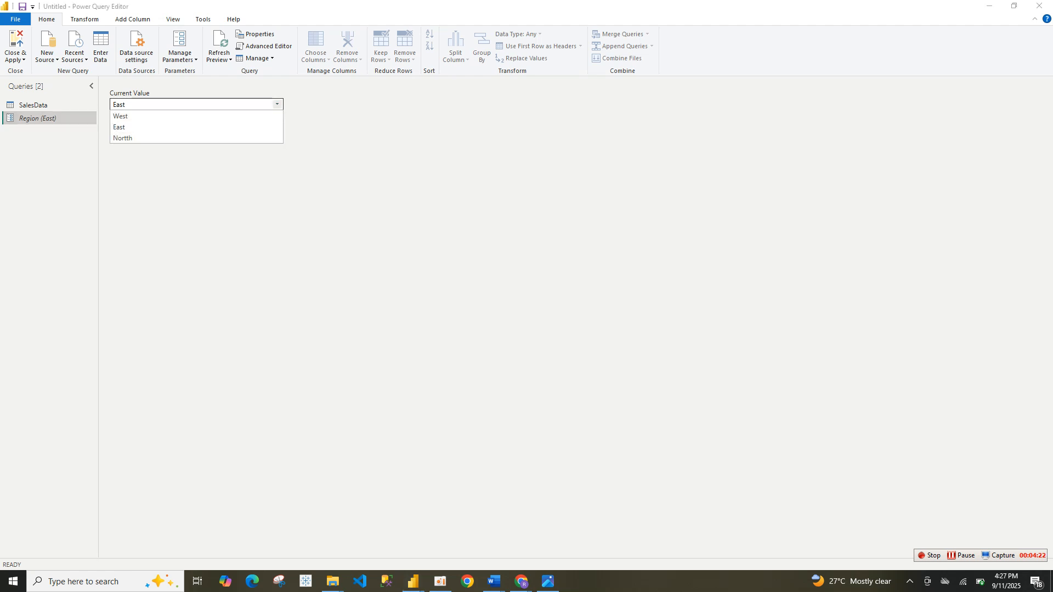
click(124, 138)
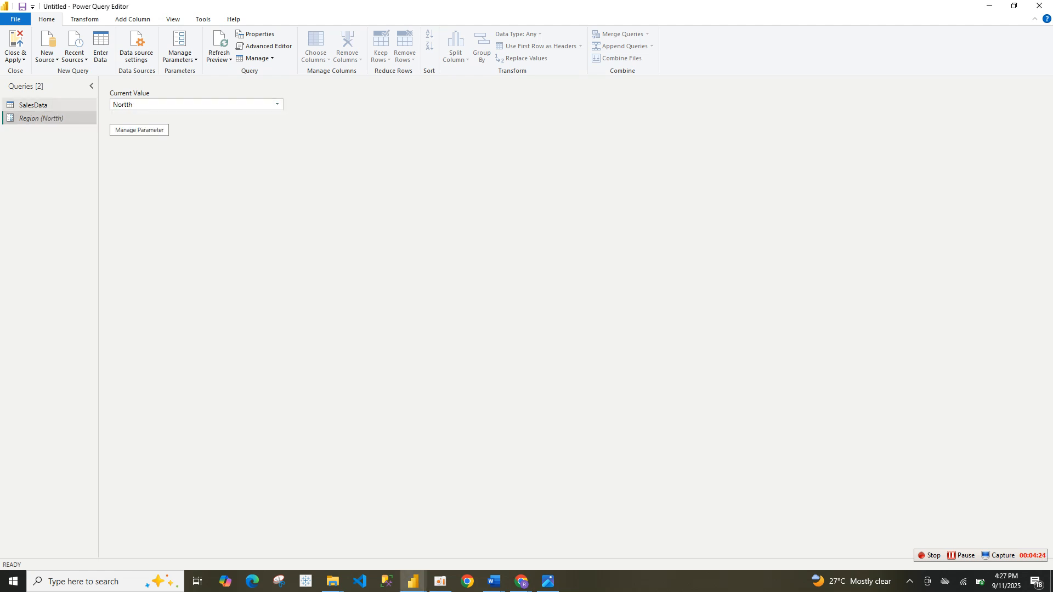
Correct the Region parameter's current value from the misspelled entry to North
click(33, 105)
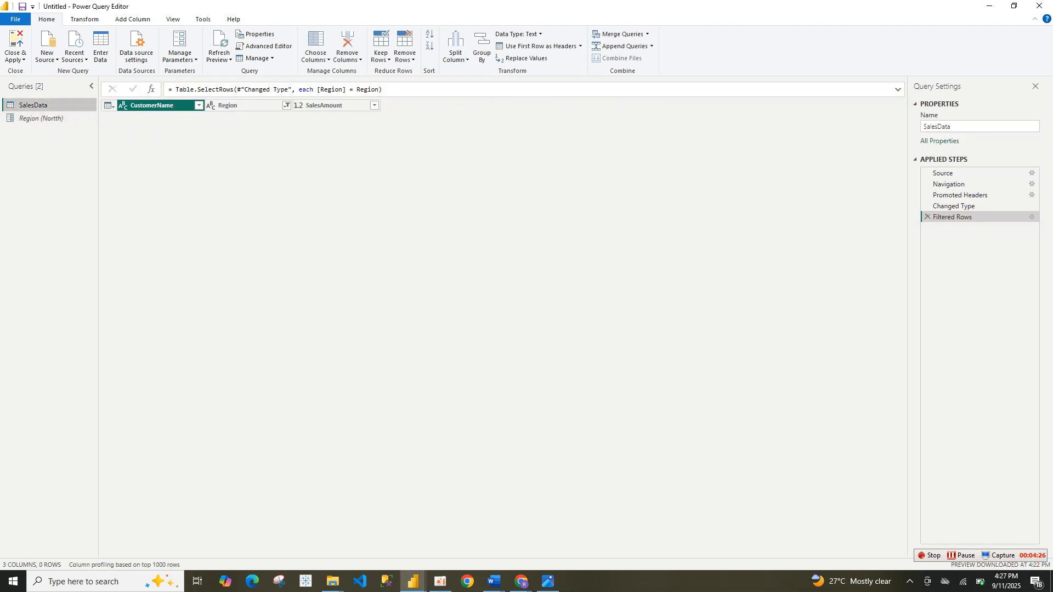
click(42, 119)
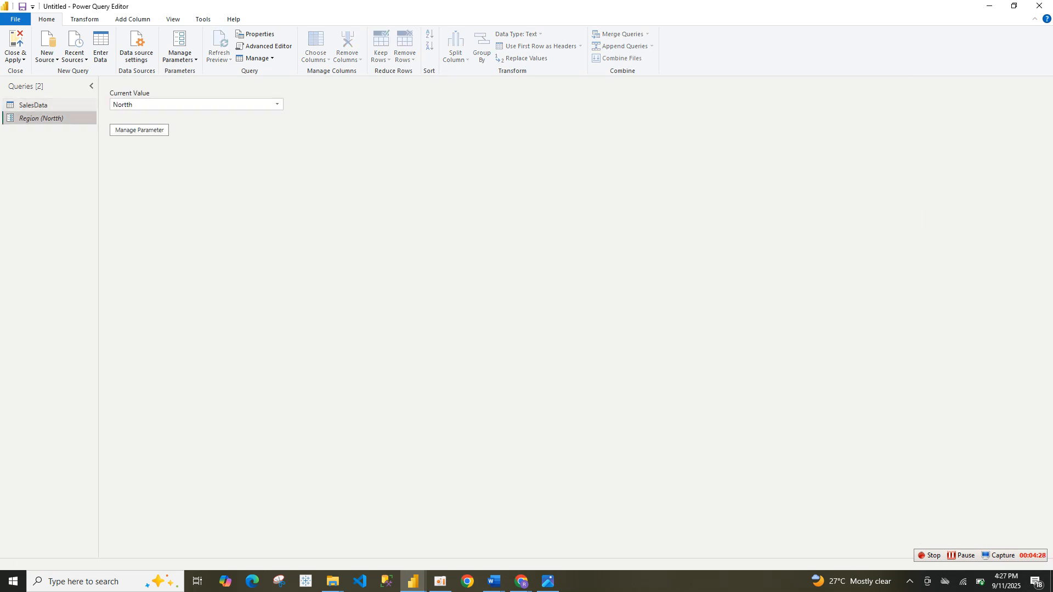
click(133, 104)
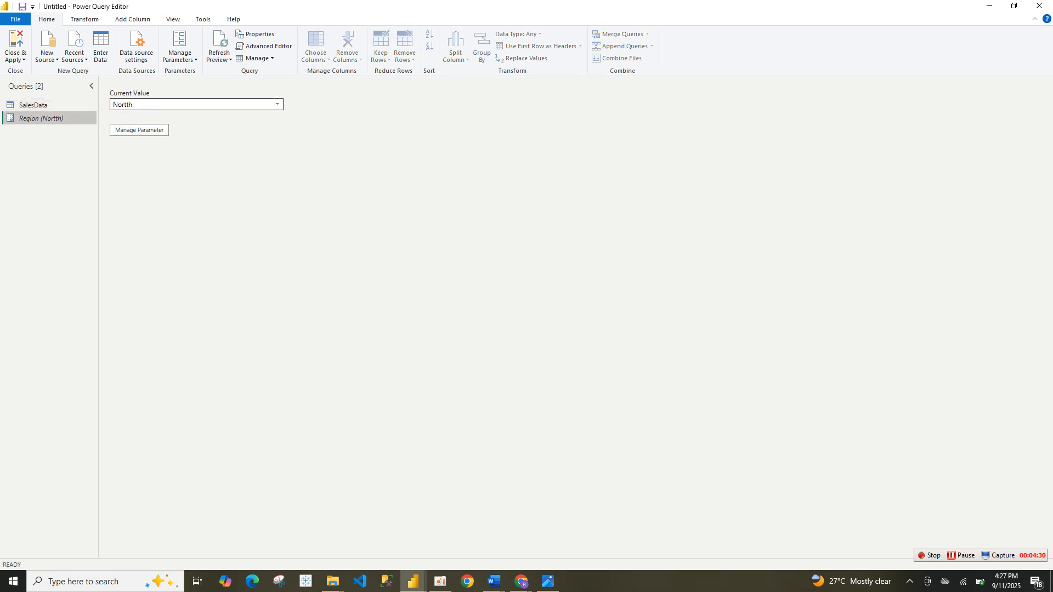
key(BackSpace)
key(BackSpace)
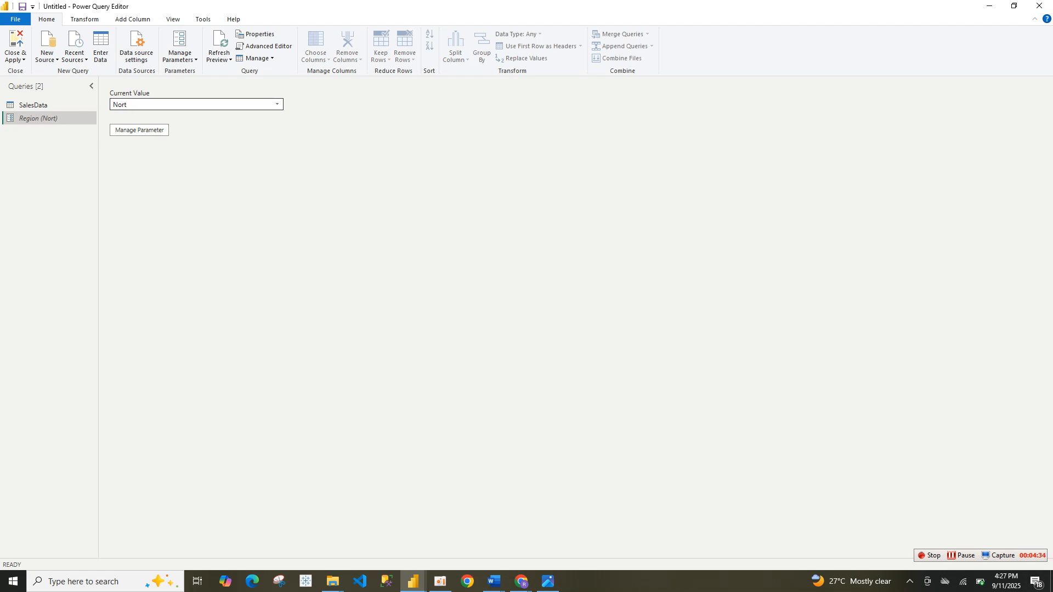
text(th)
key(BackSpace)
key(BackSpace)
text(h)
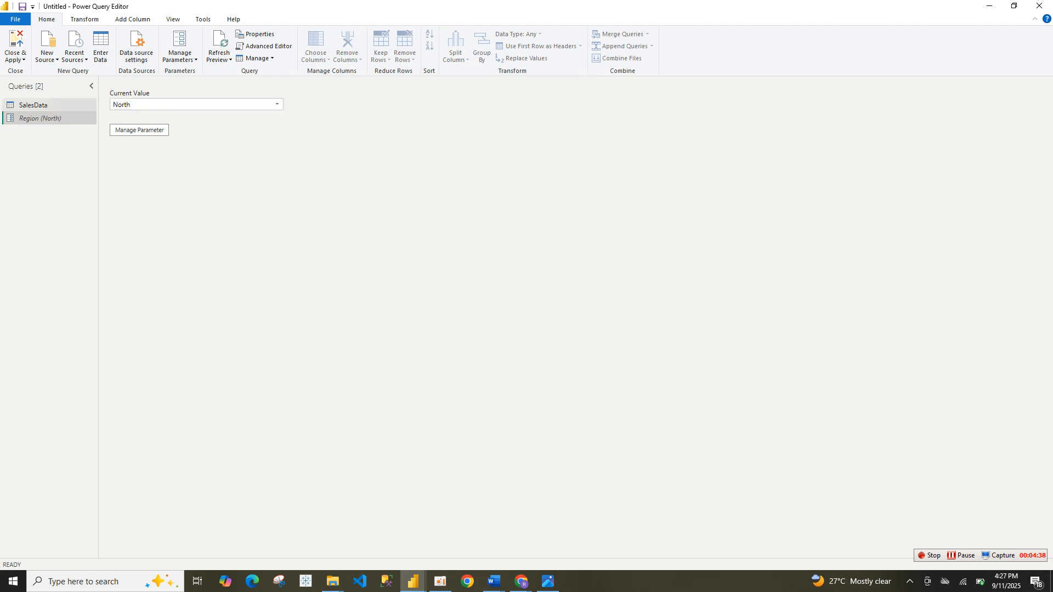
Review the SalesData rows filtered to North, then close the Power Query Editor and apply the changes
click(34, 106)
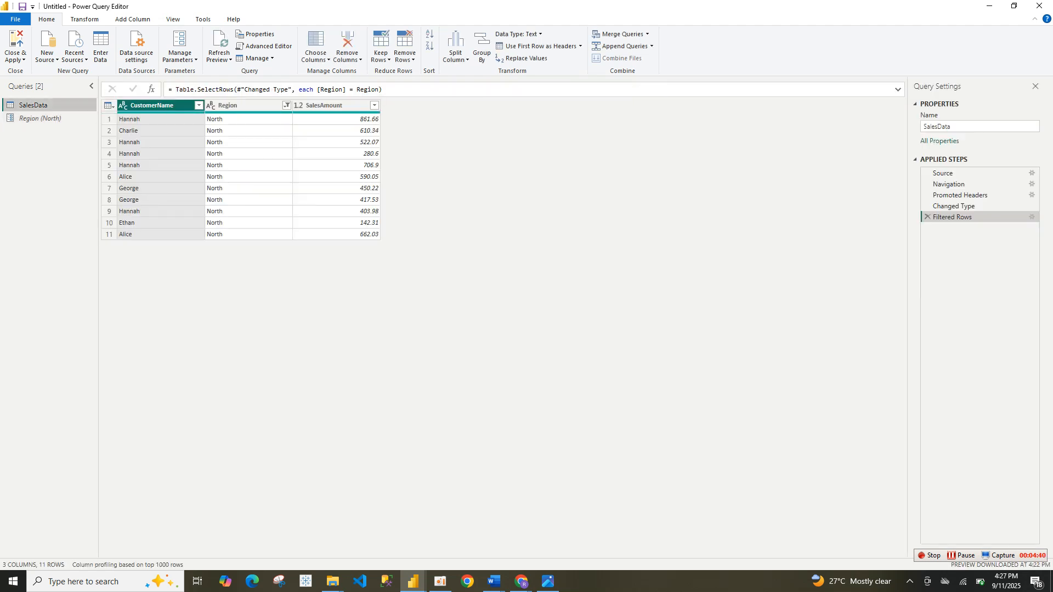
click(40, 118)
click(34, 105)
click(15, 57)
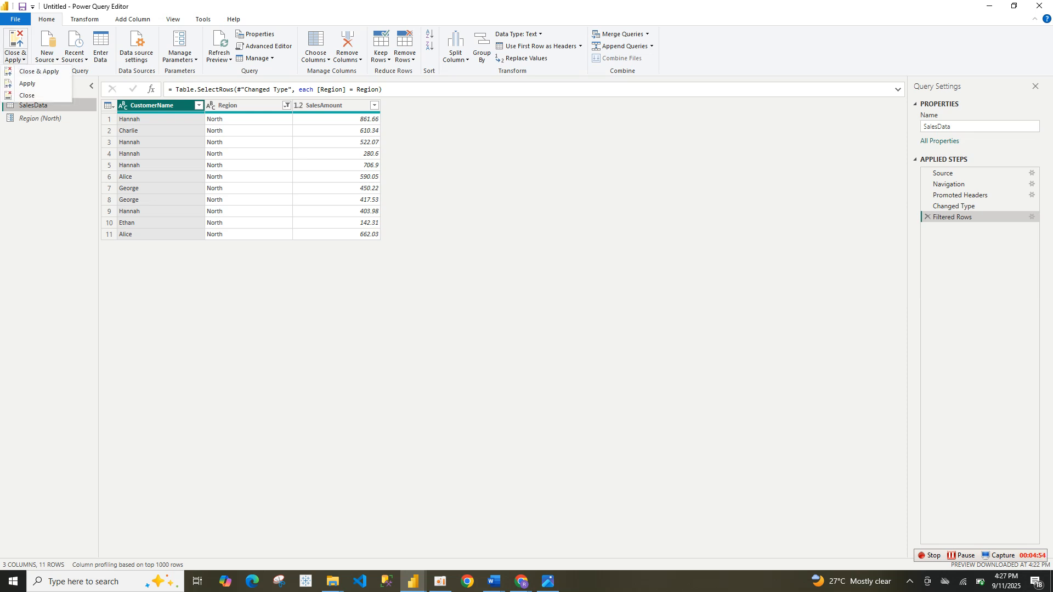
click(39, 72)
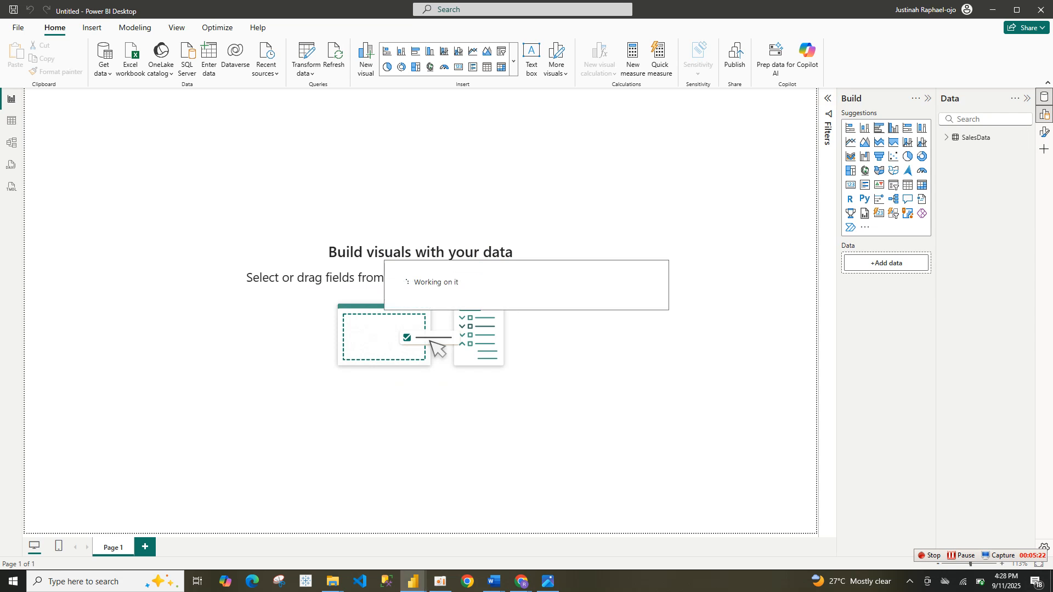
Add a Table visual with the SalesData CustomerName and Region fields and move it toward the canvas centre
click(976, 137)
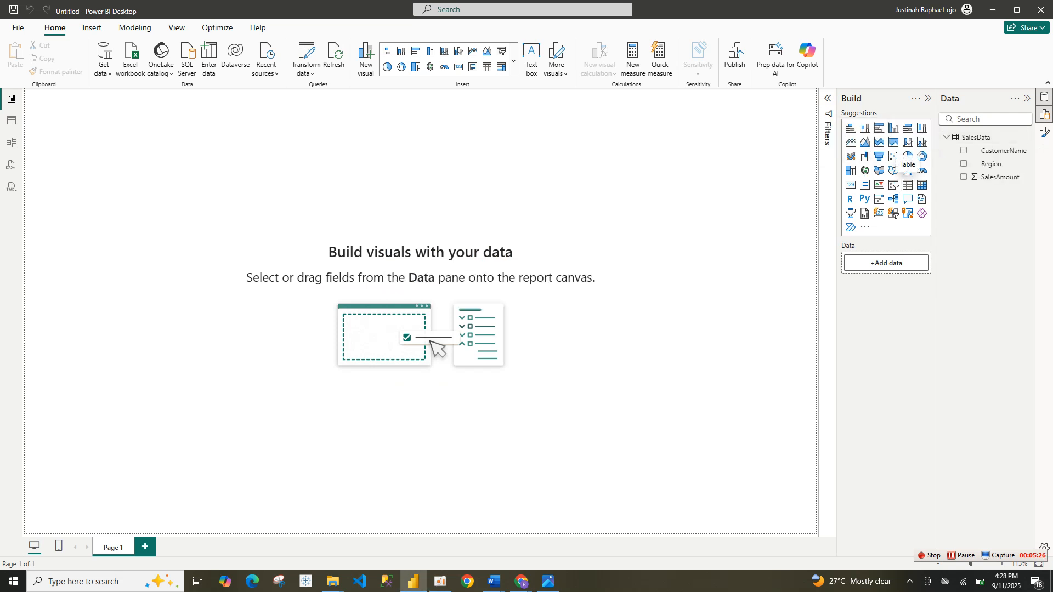
click(907, 184)
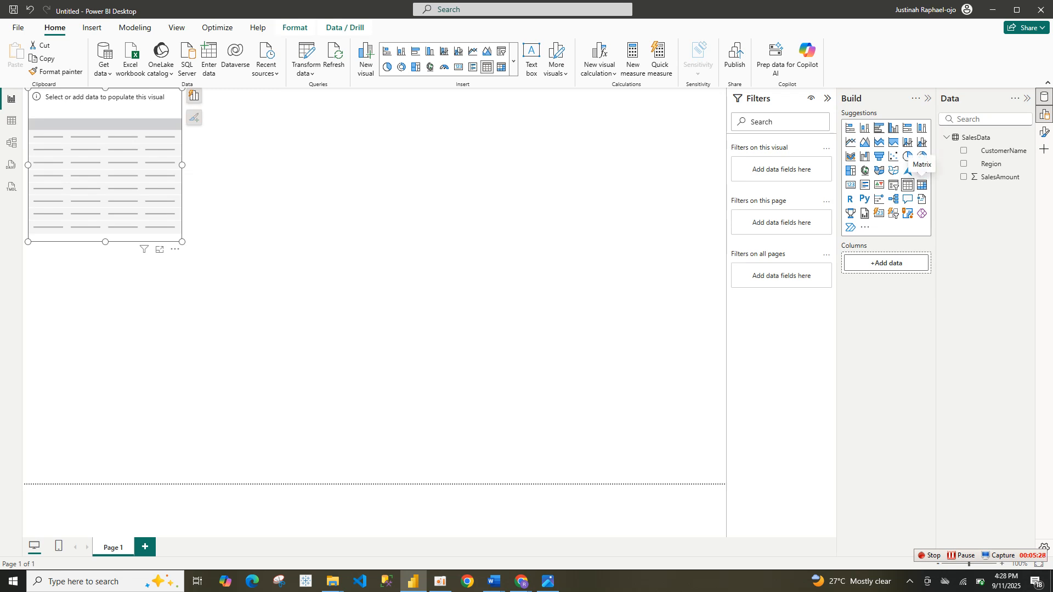
click(963, 150)
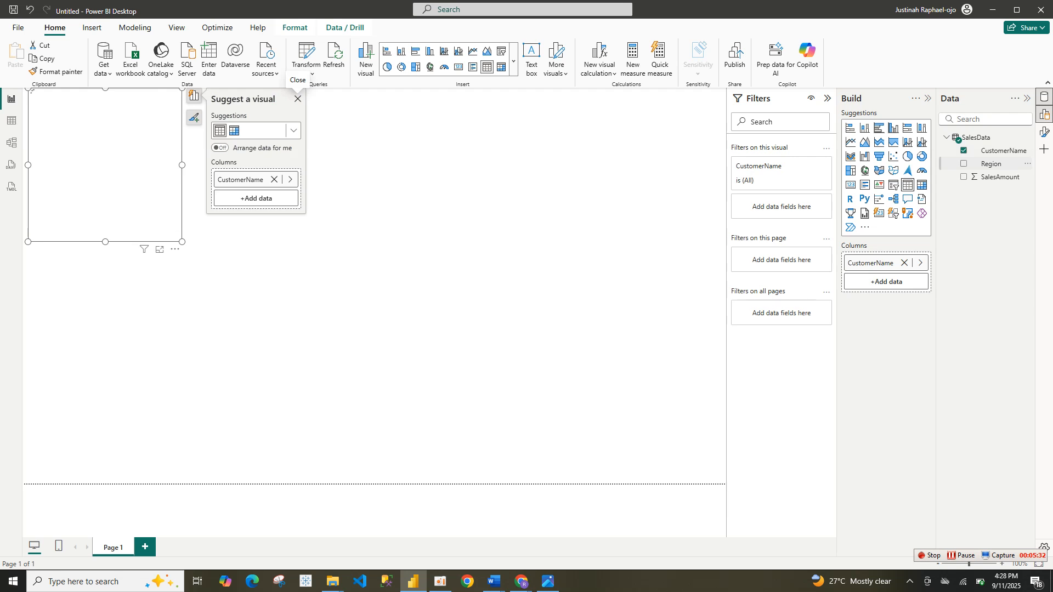
click(963, 164)
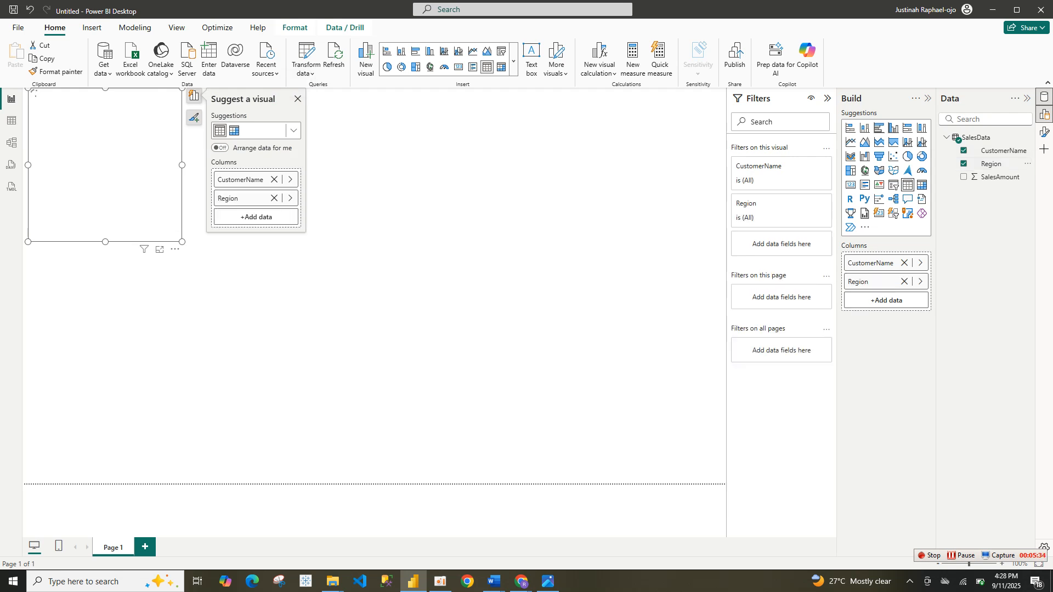
drag(33, 91, 260, 172)
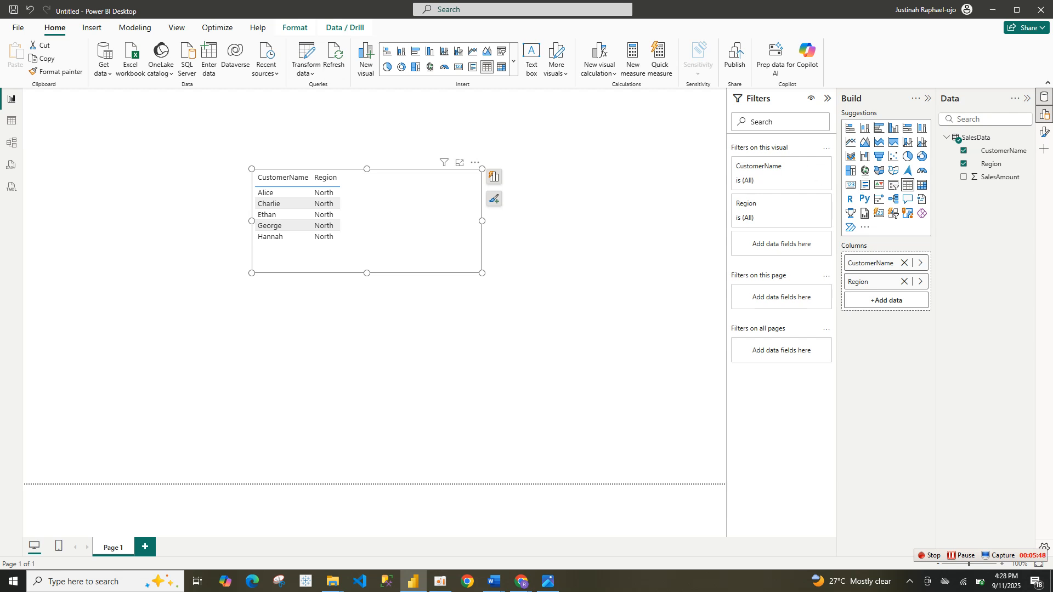
Add the SalesAmount field to the table visual and enlarge the visual
click(963, 177)
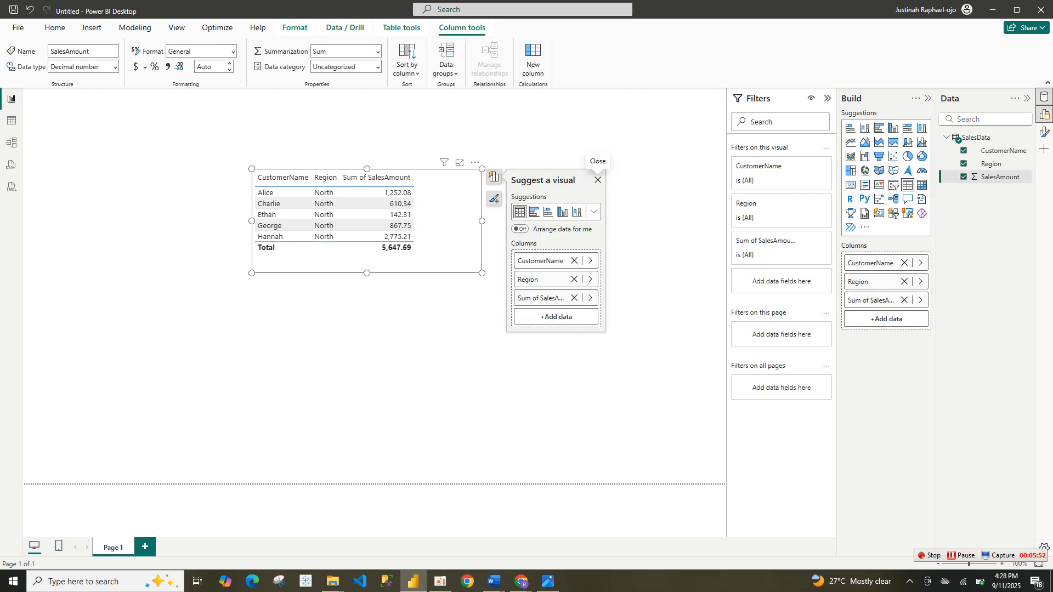
click(598, 180)
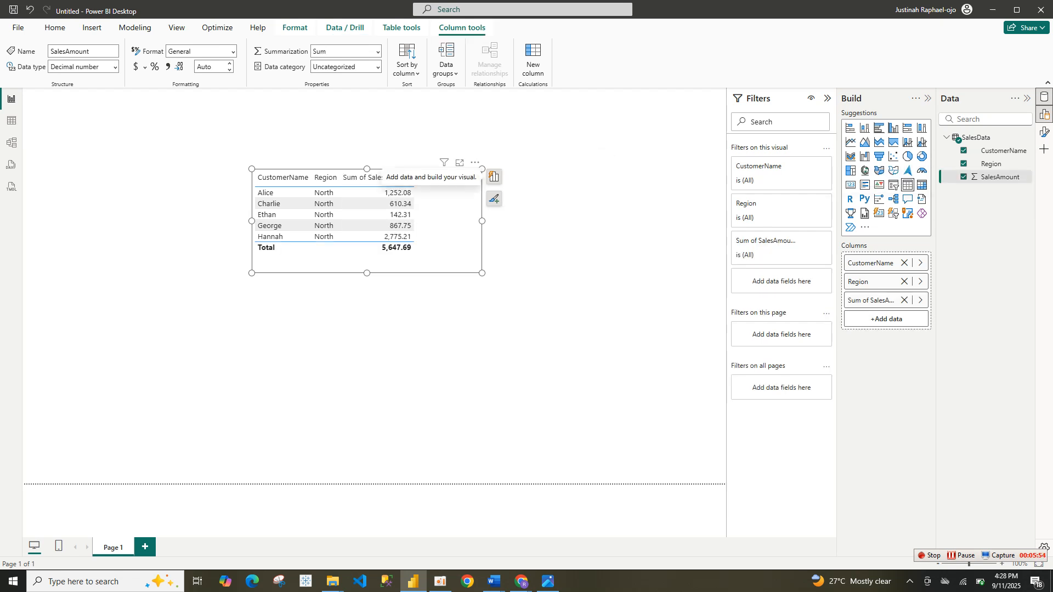
drag(482, 272, 557, 318)
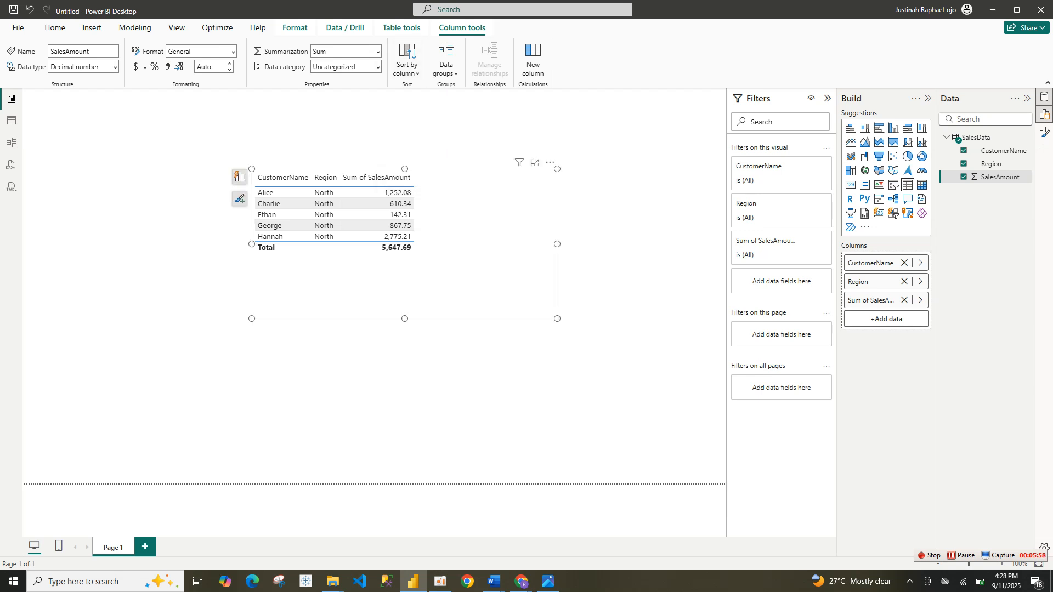
Set the Region parameter to West through Edit Parameters and apply the pending query changes
click(55, 27)
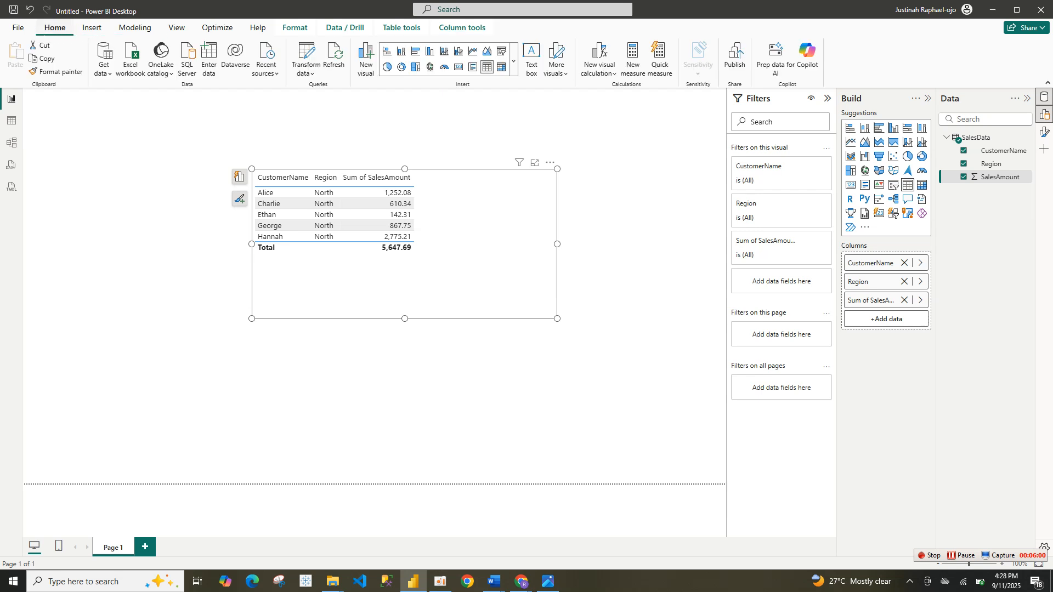
click(306, 69)
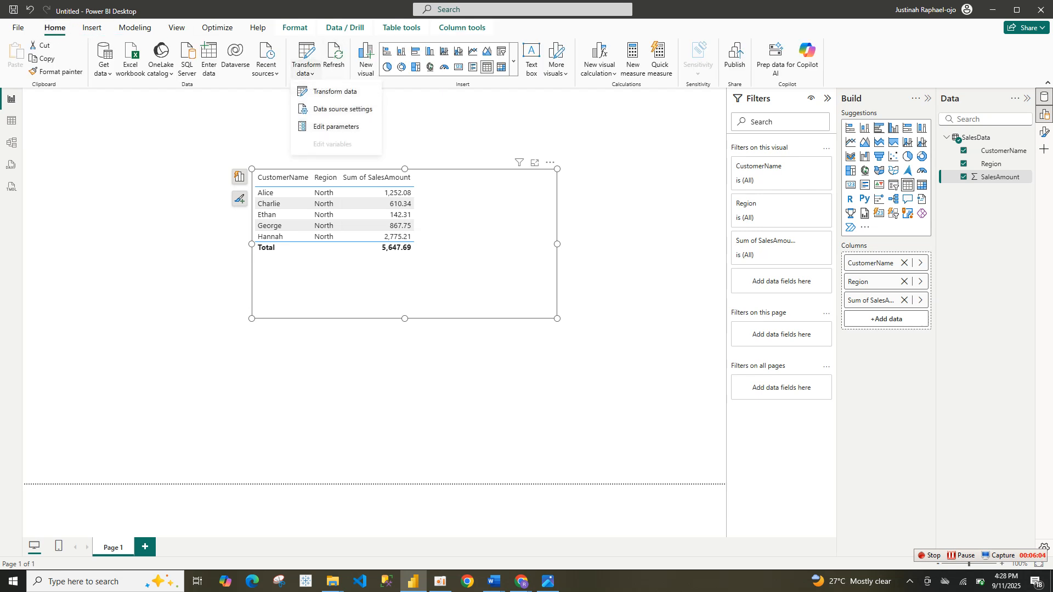
click(335, 126)
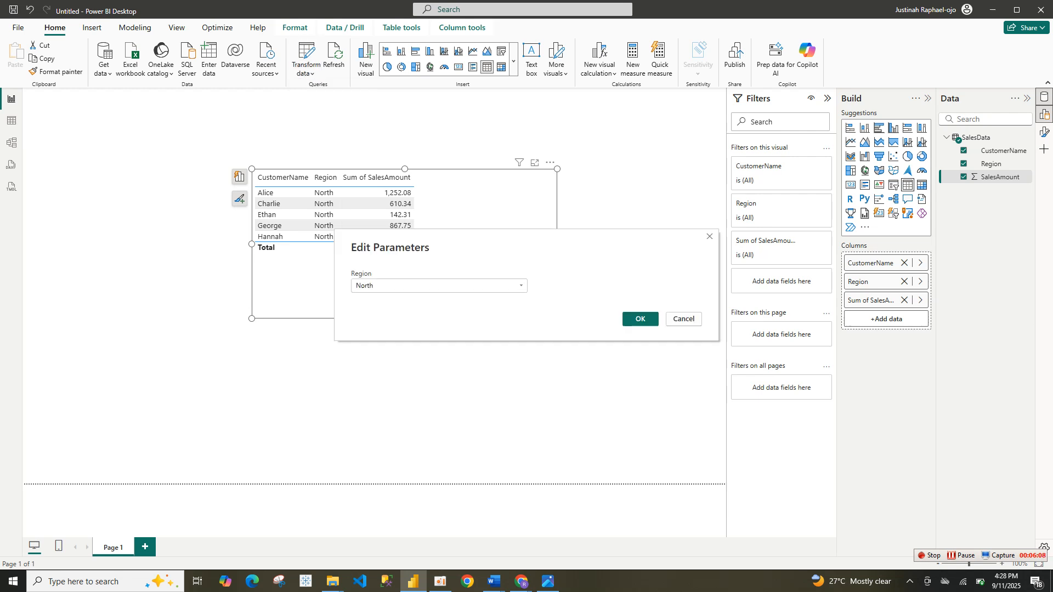
click(521, 286)
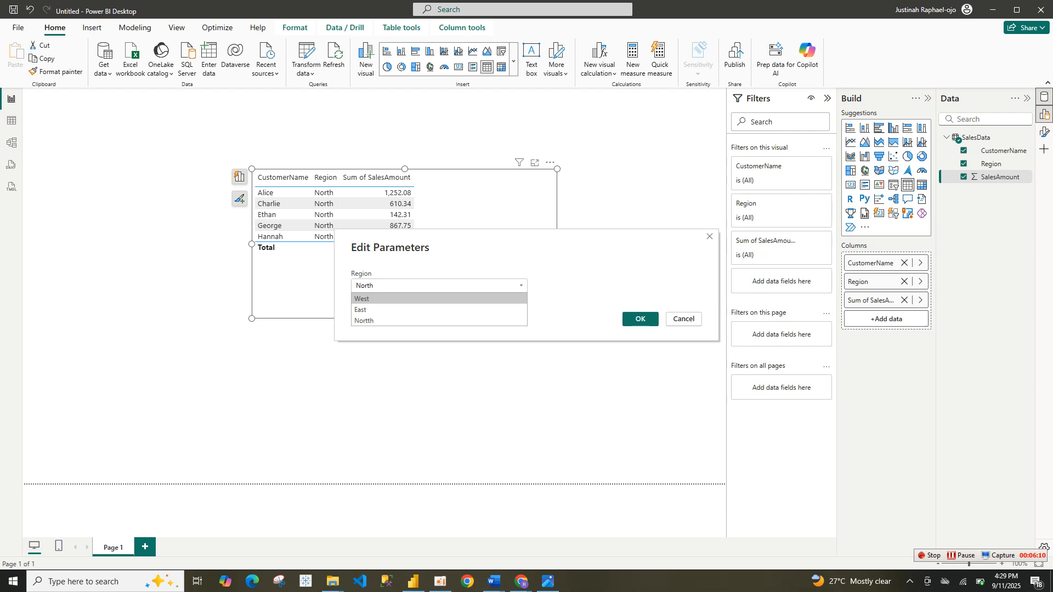
click(383, 299)
click(639, 318)
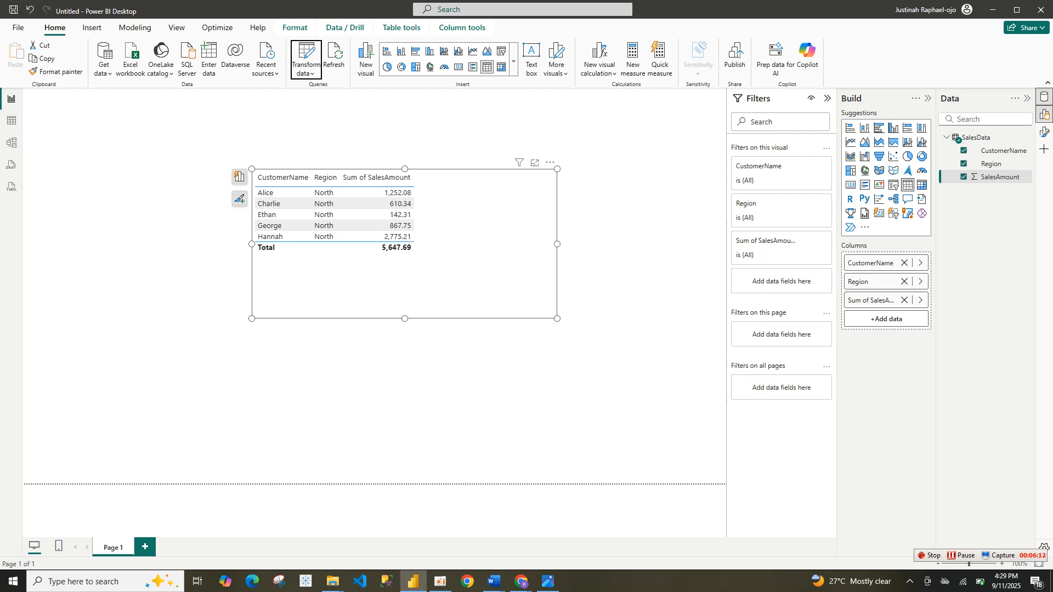
click(728, 97)
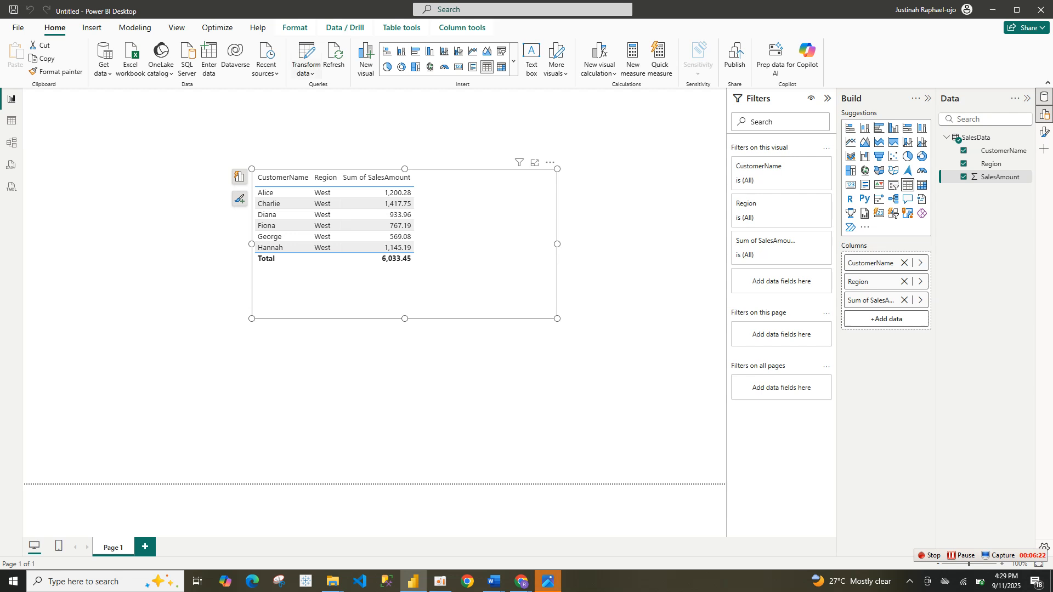
Set the Region parameter to East through Edit Parameters and apply the pending query changes
click(306, 69)
click(335, 127)
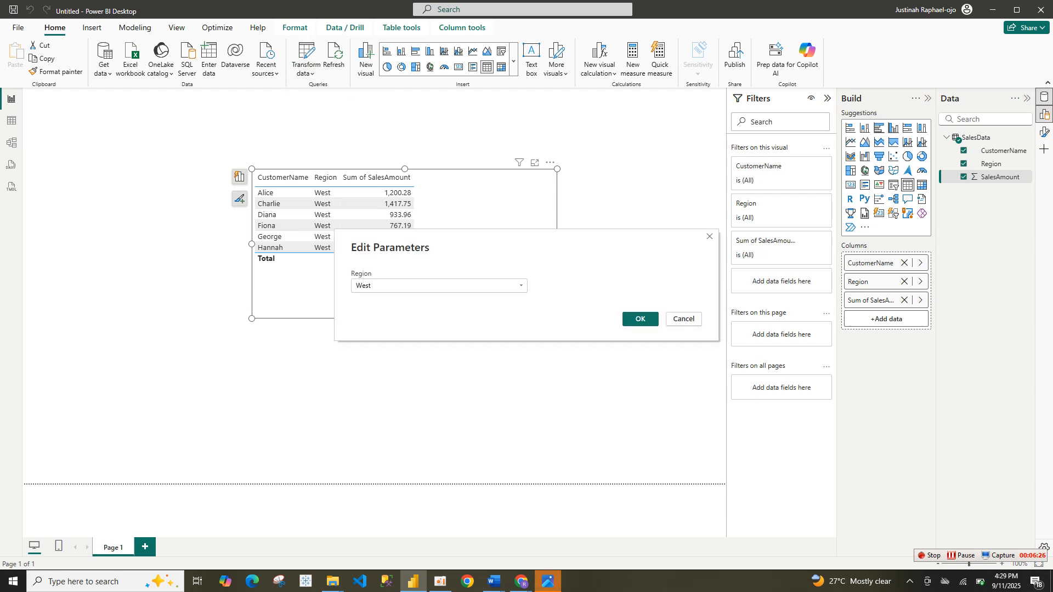
click(521, 286)
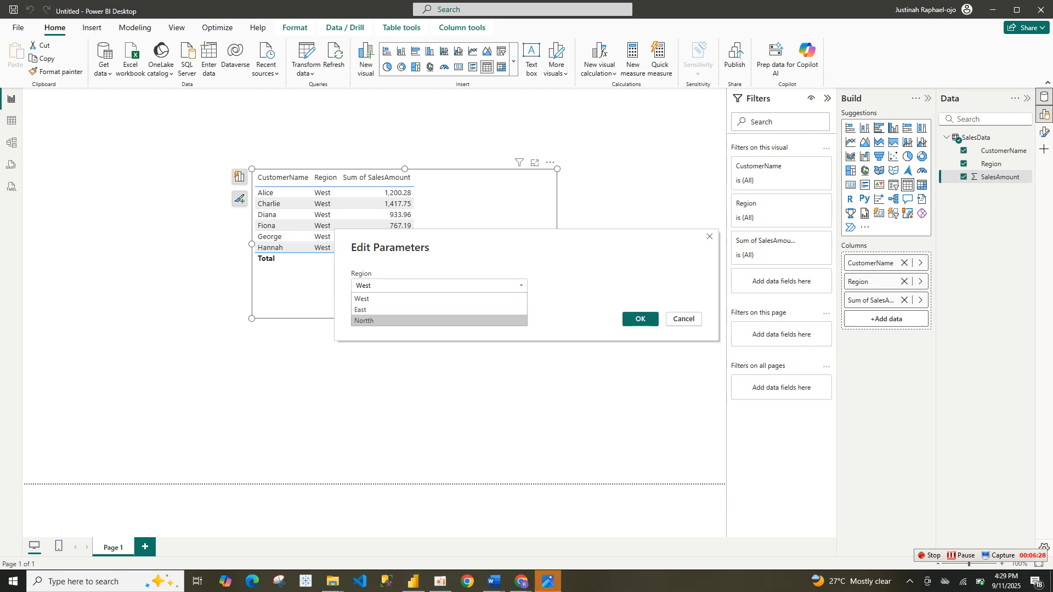
click(438, 310)
click(640, 319)
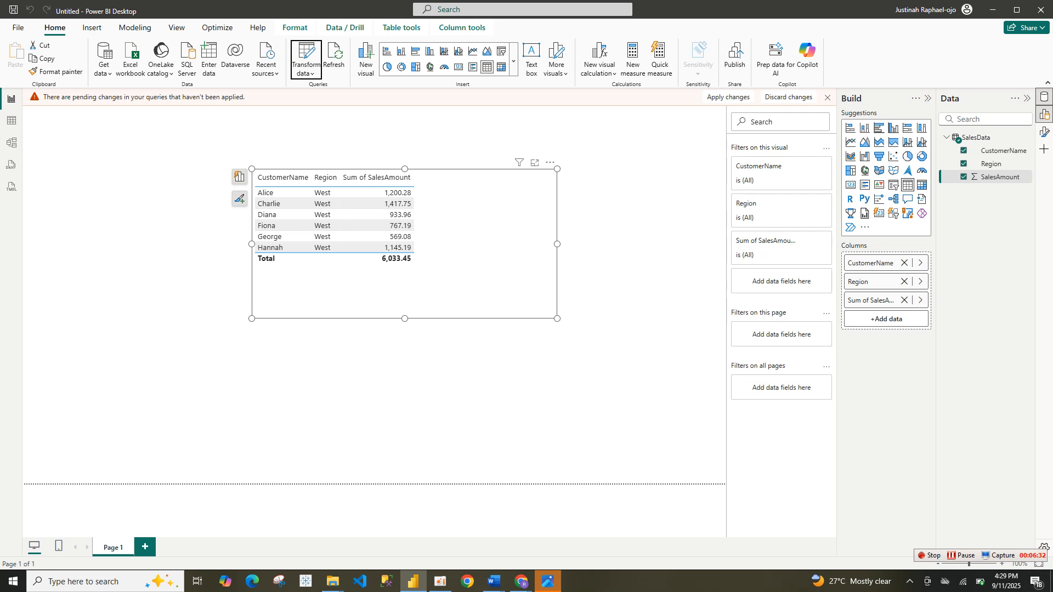
click(728, 97)
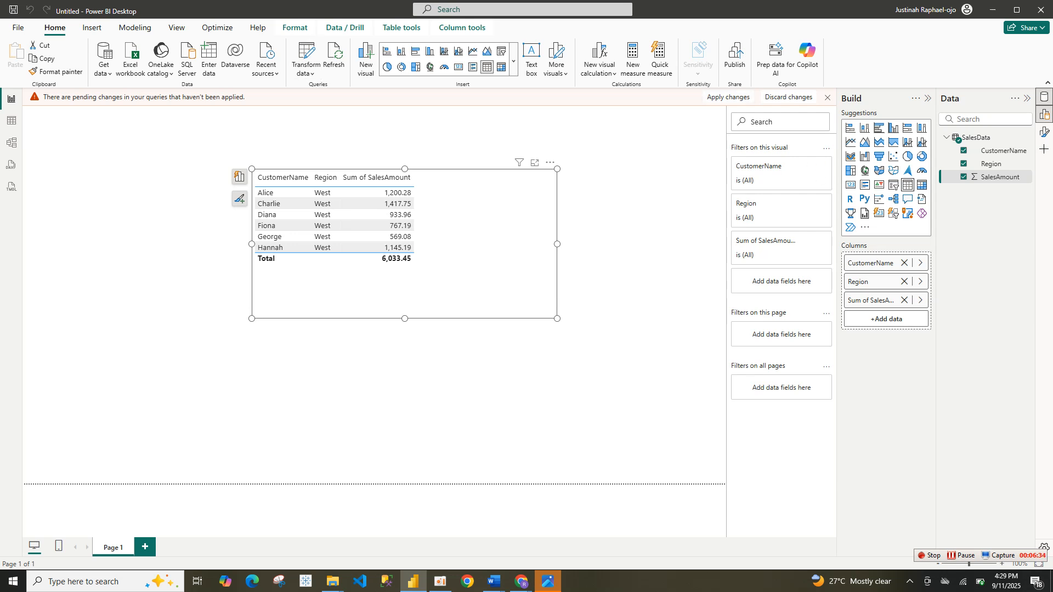